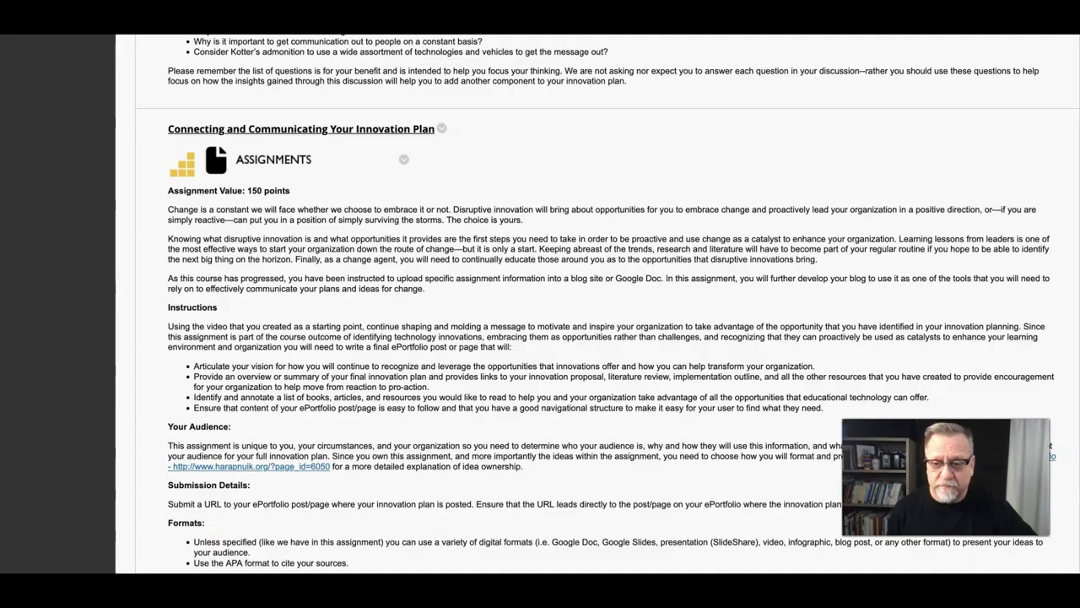
In Finder, open Education > Learning > Authentic Learning to list its eleven saved PDF articles.
key("super+Tab")
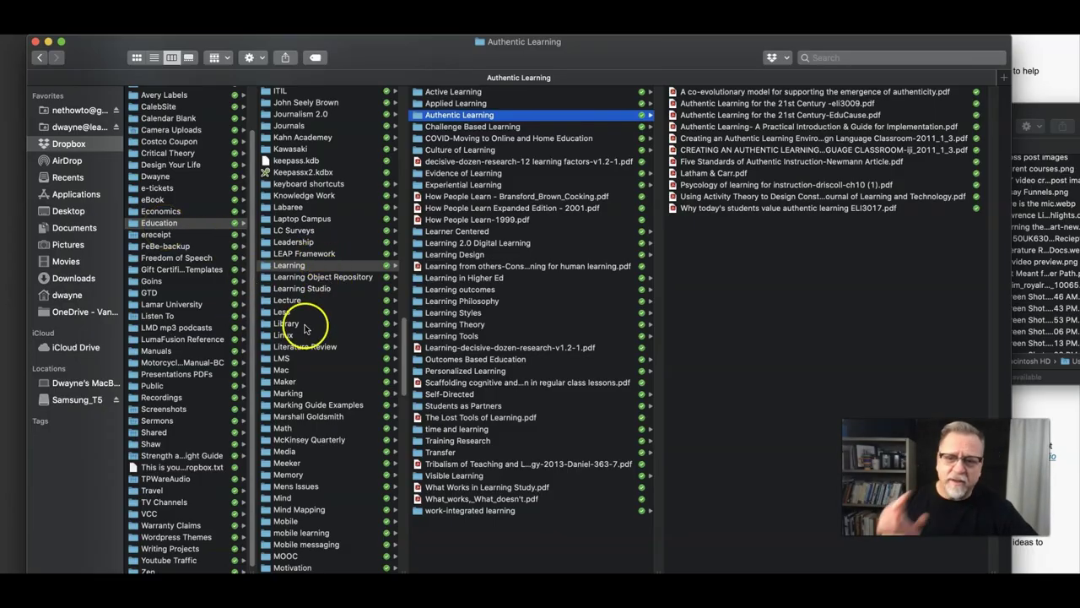
scroll(306, 328, "down", 10)
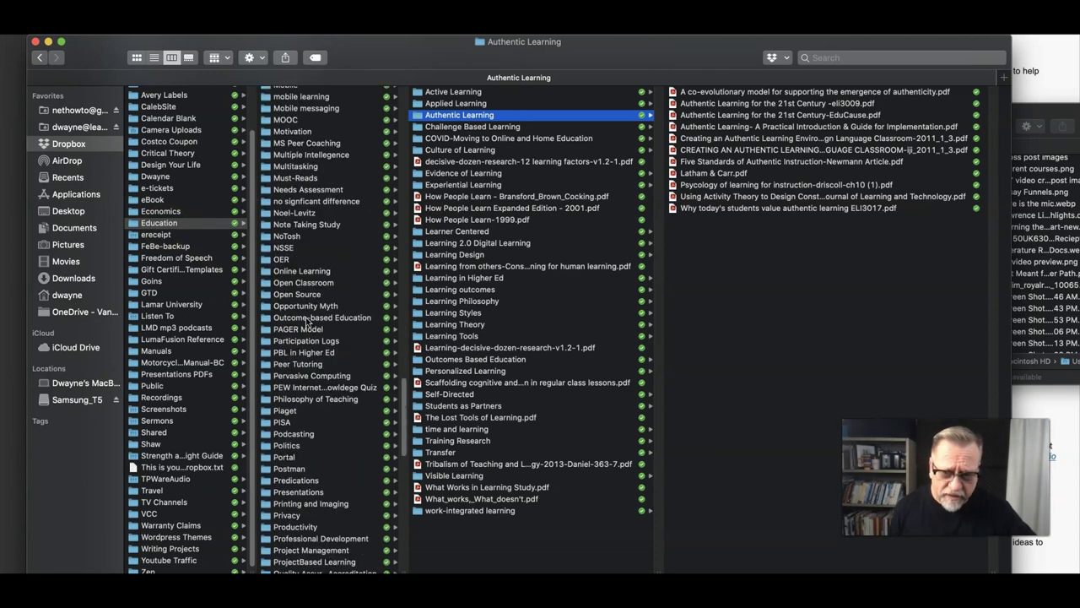
scroll(308, 321, "down", 10)
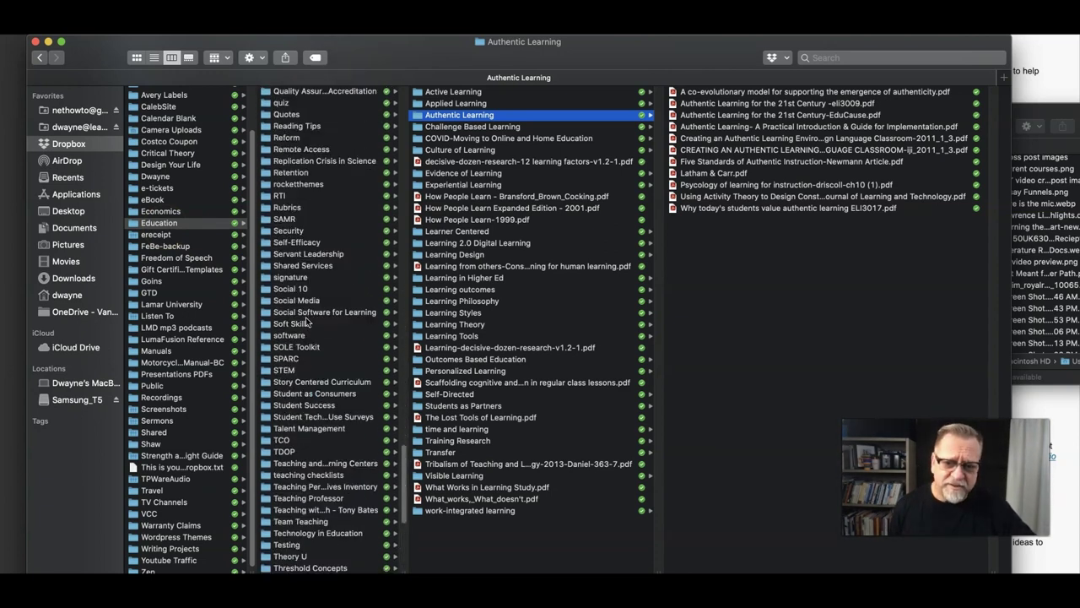
scroll(308, 321, "up", 15)
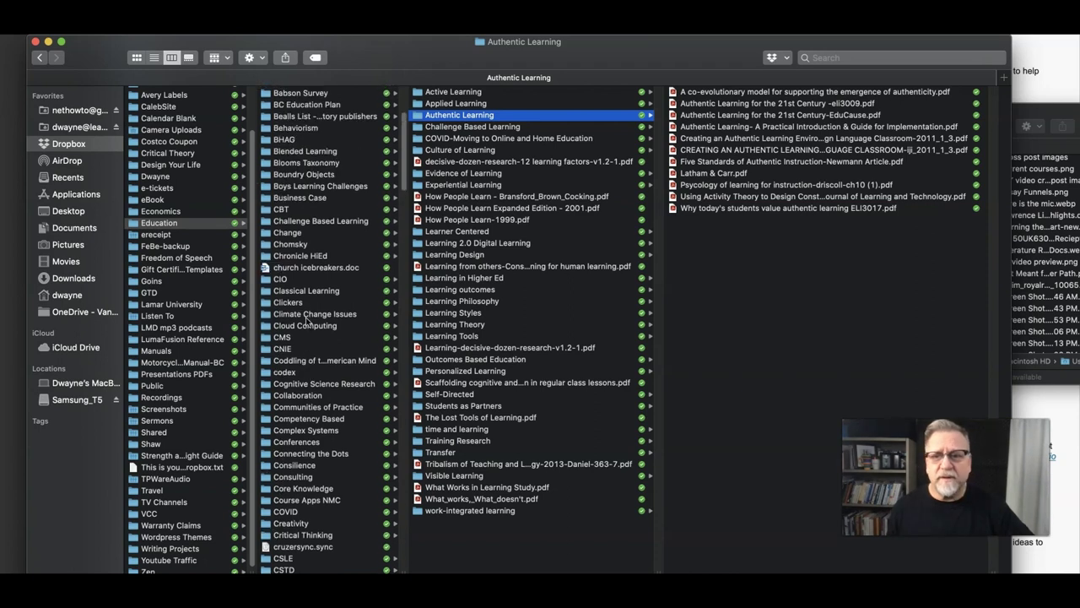
scroll(308, 321, "down", 15)
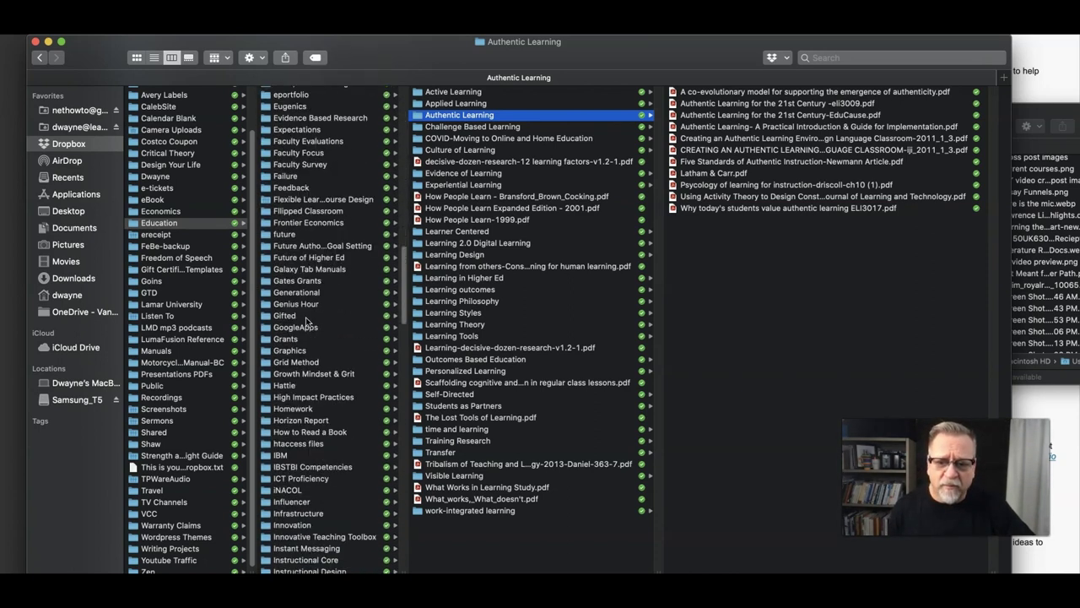
scroll(307, 321, "down", 10)
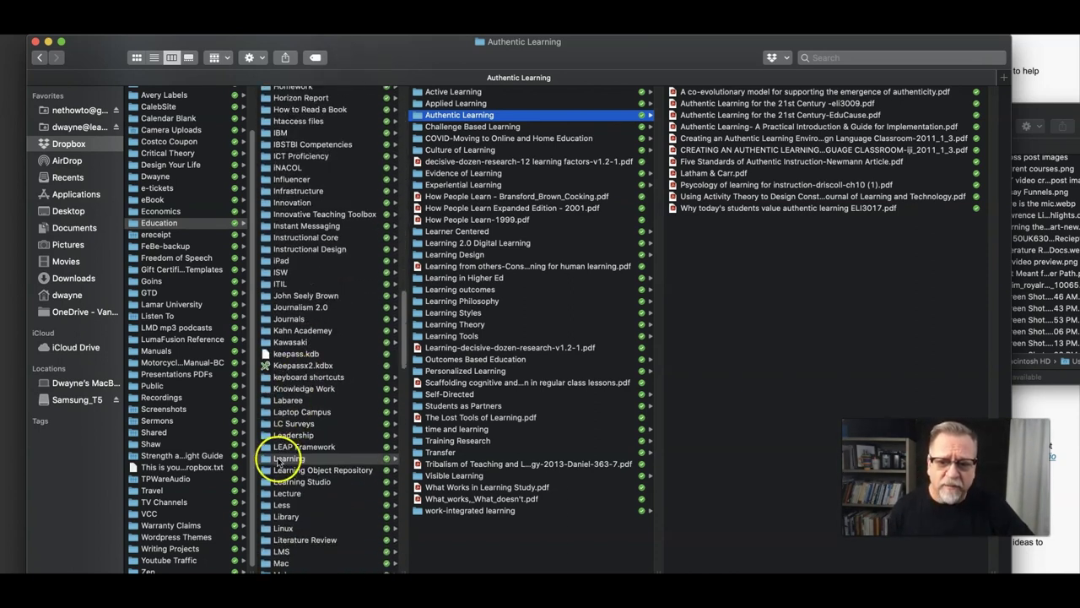
left_click(279, 460)
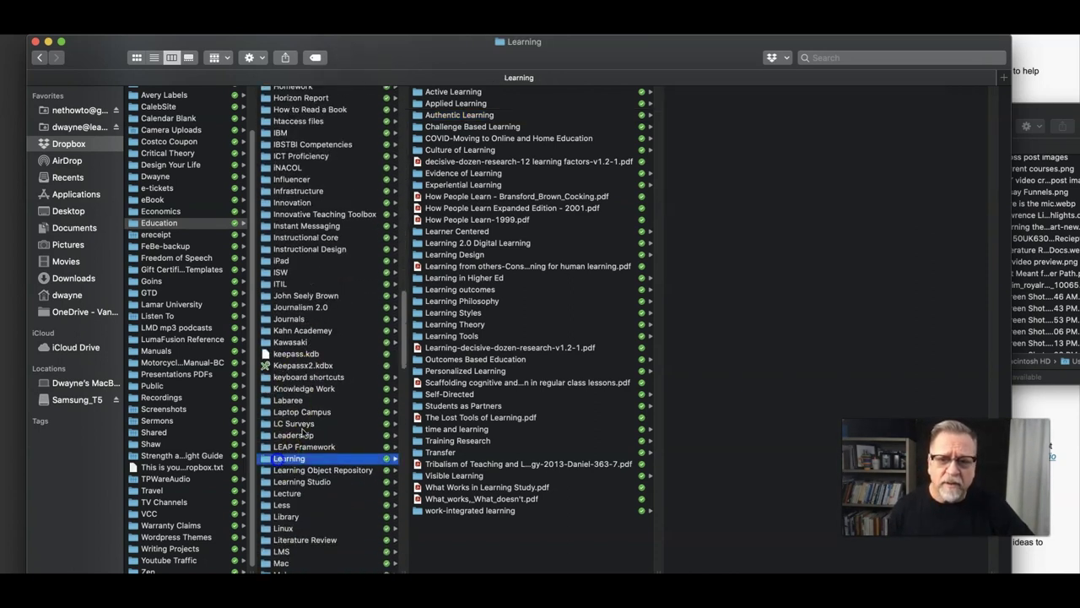
left_click(456, 114)
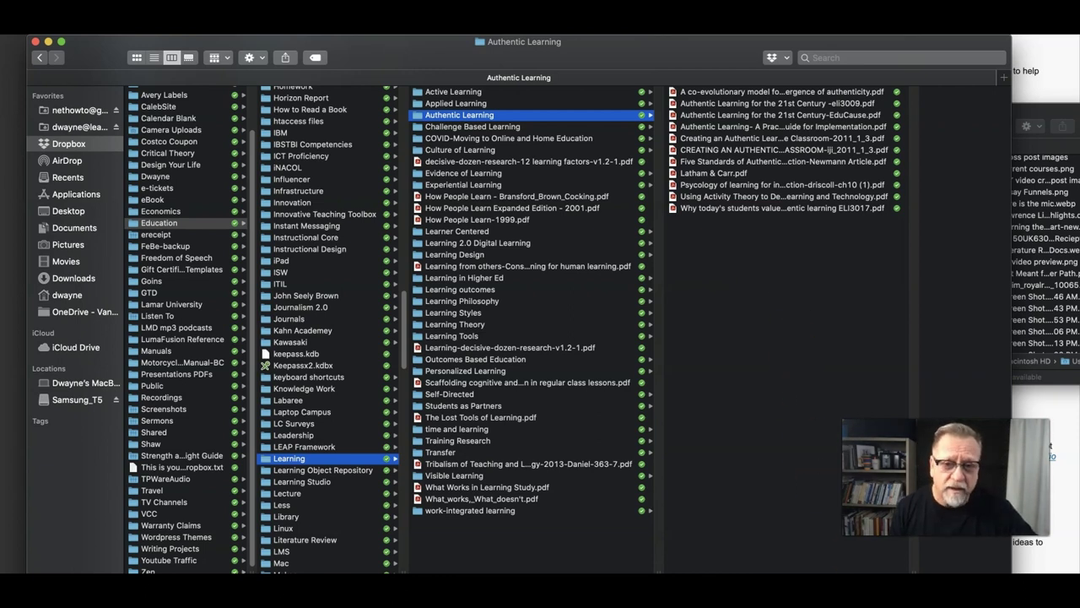
In Zotero's 1 to 1 collection, expand the First School laptop item and view its annotation note.
key("super+Tab")
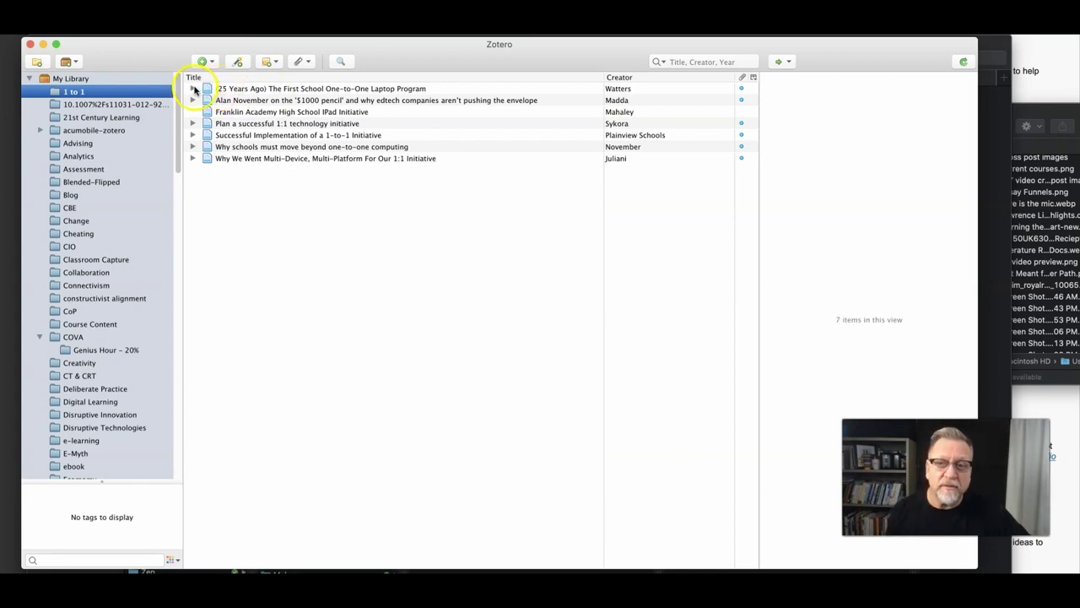
left_click(192, 89)
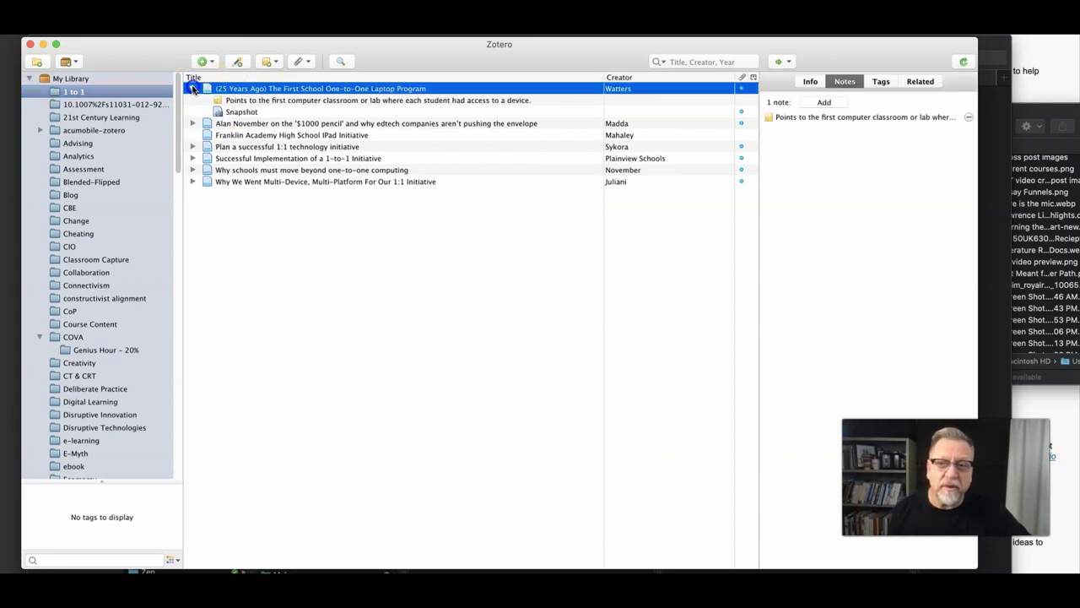
left_click(249, 100)
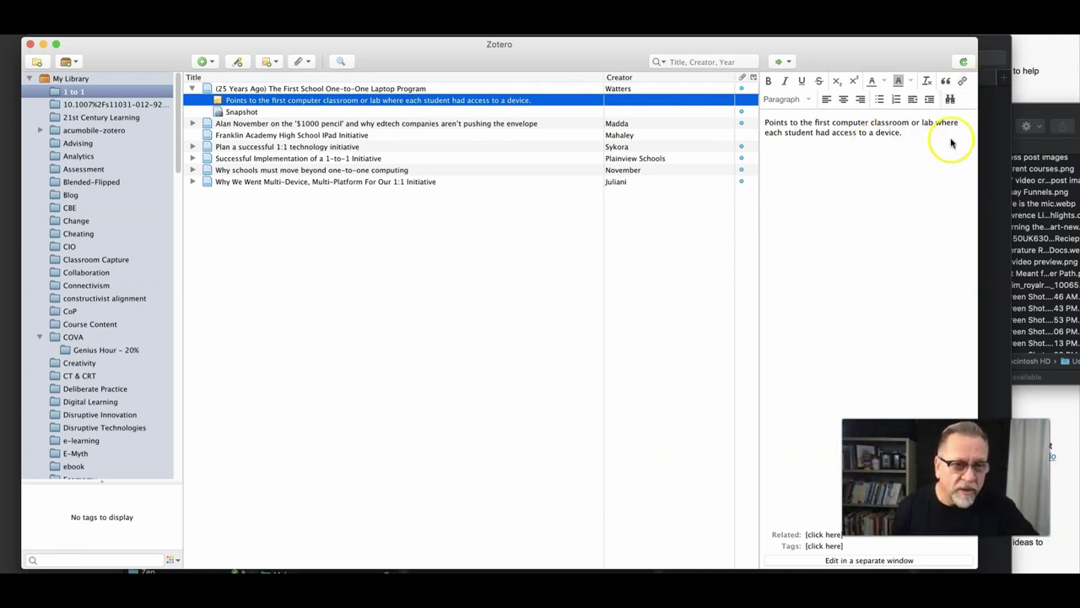
Expand the Alan November item to view its note, then bring Evernote's Authentic Learning notebook forward.
left_click(835, 138)
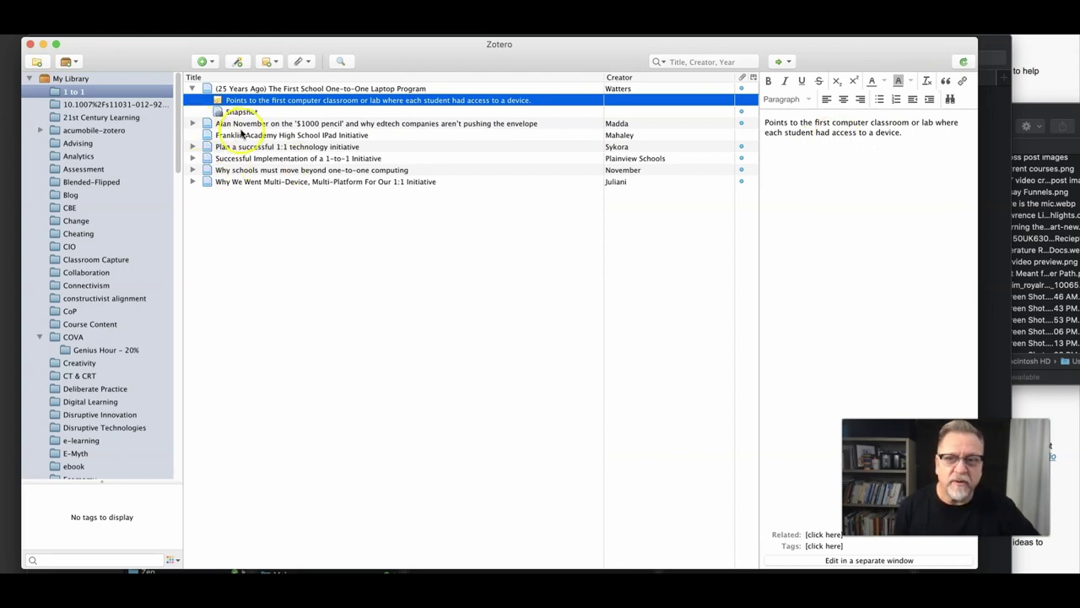
left_click(193, 123)
left_click(289, 135)
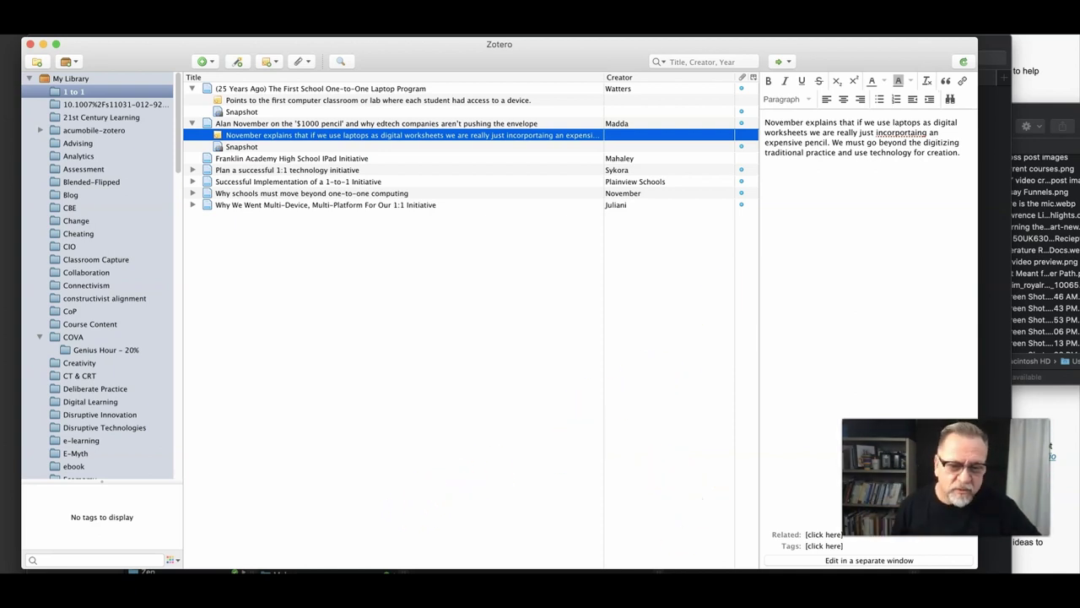
key("super+Tab")
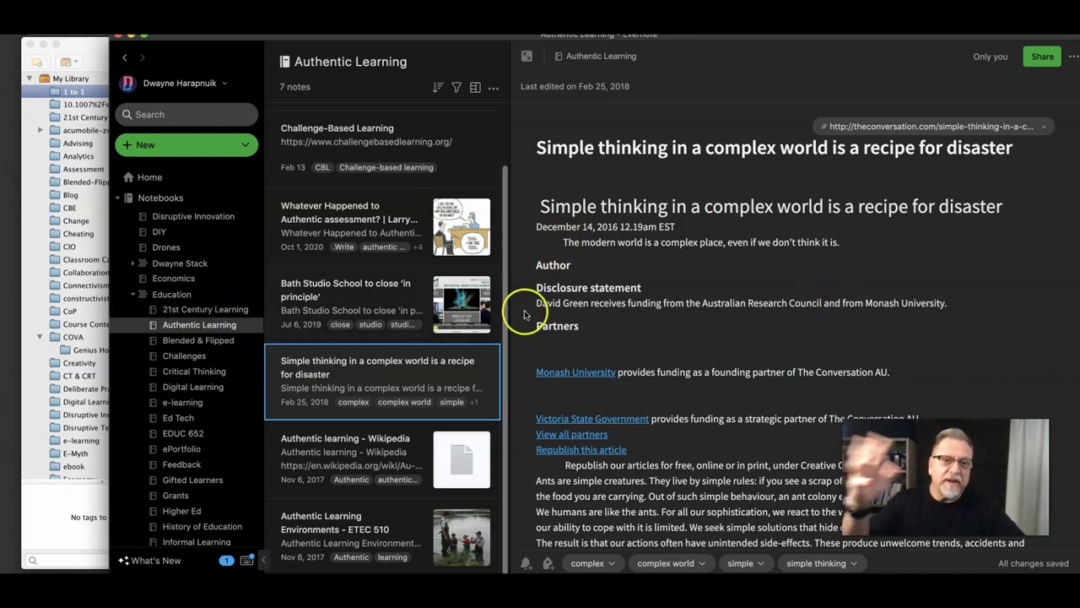
left_click(694, 291)
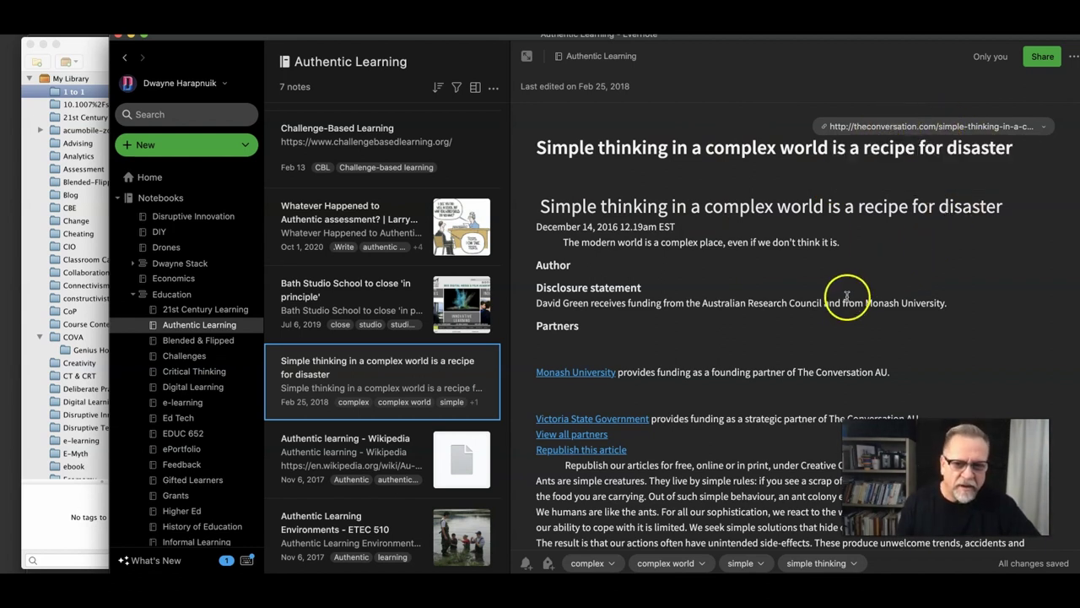
scroll(907, 295, "down", 1)
scroll(719, 293, "down", 20)
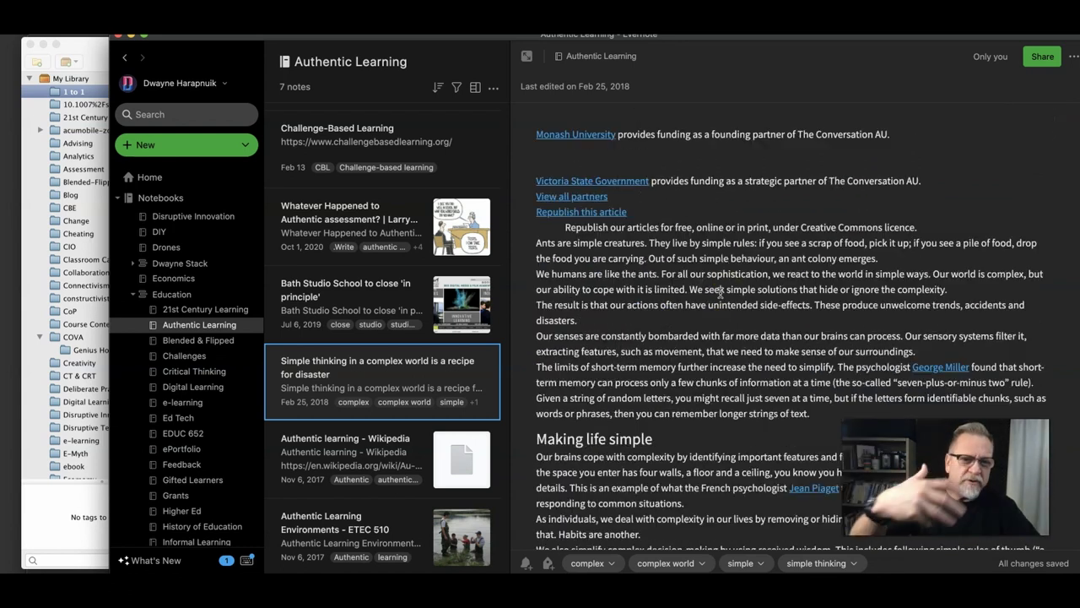
scroll(720, 293, "down", 6)
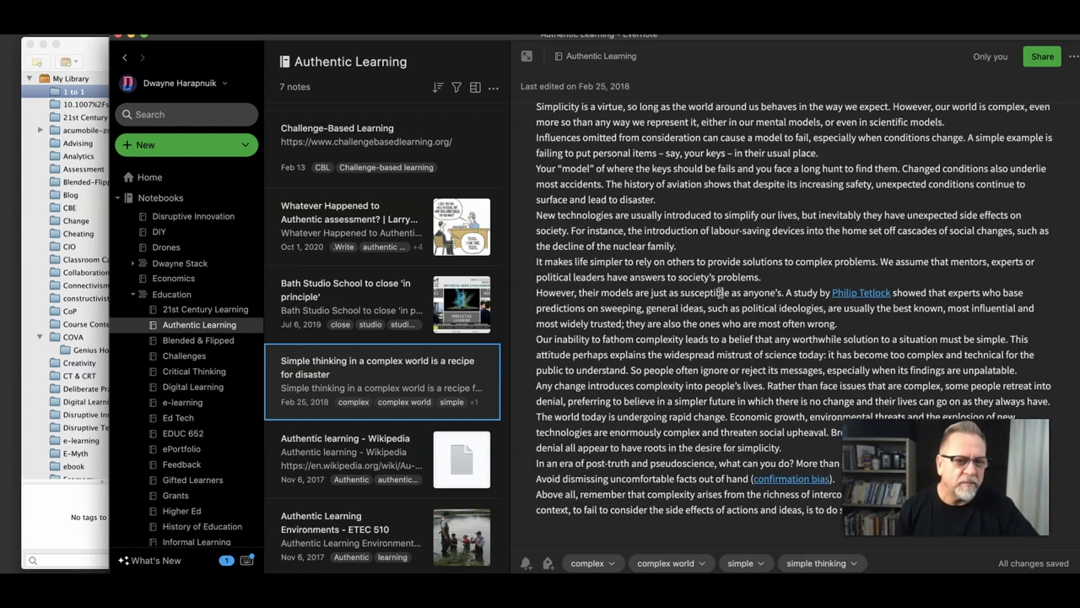
scroll(720, 293, "up", 20)
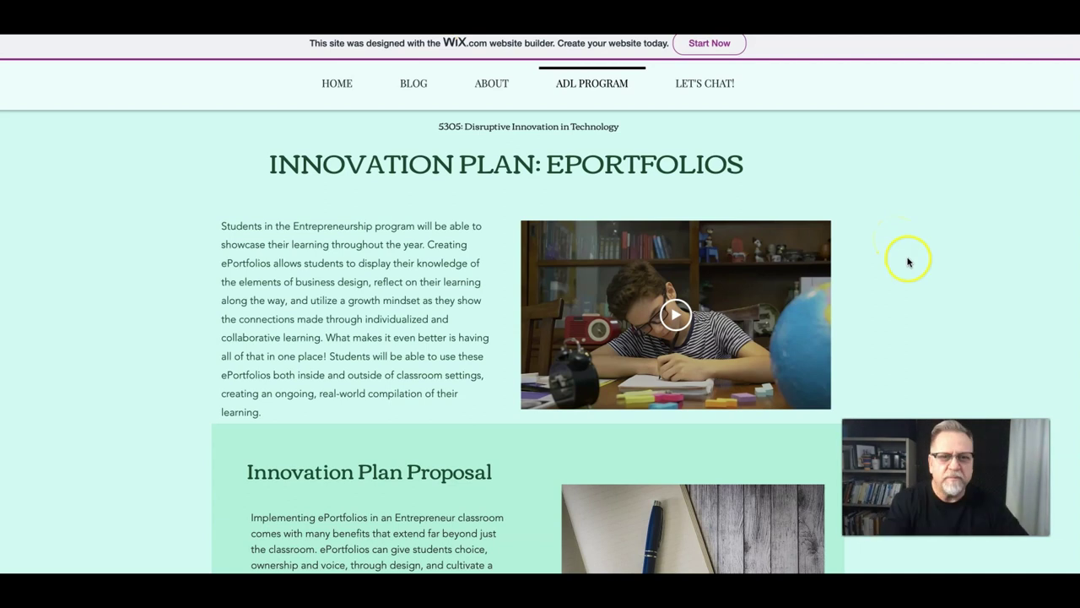
scroll(903, 267, "down", 1)
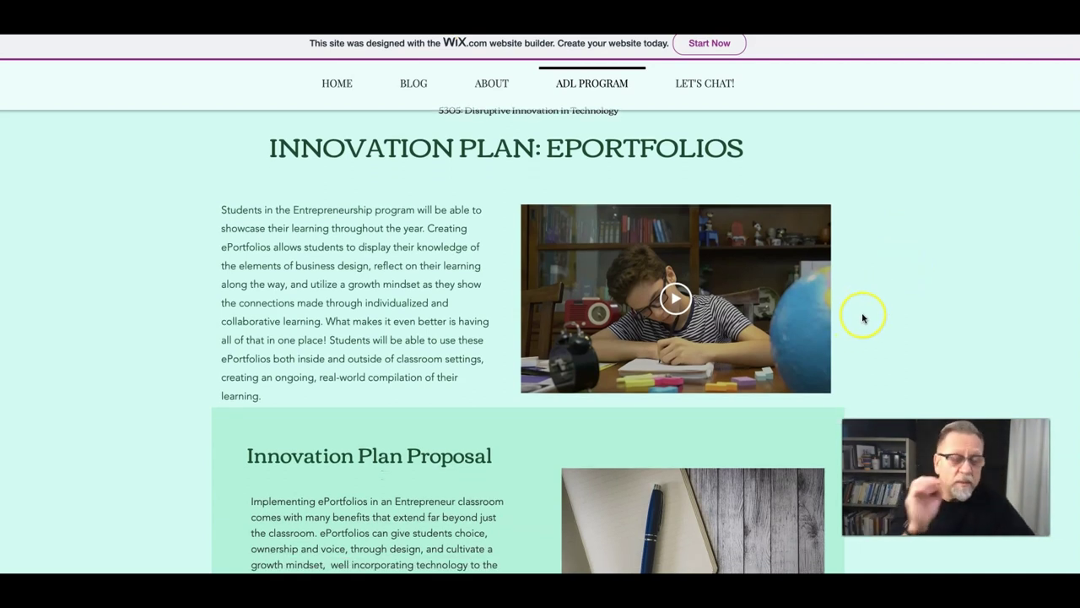
scroll(861, 312, "down", 1)
scroll(861, 318, "up", 1)
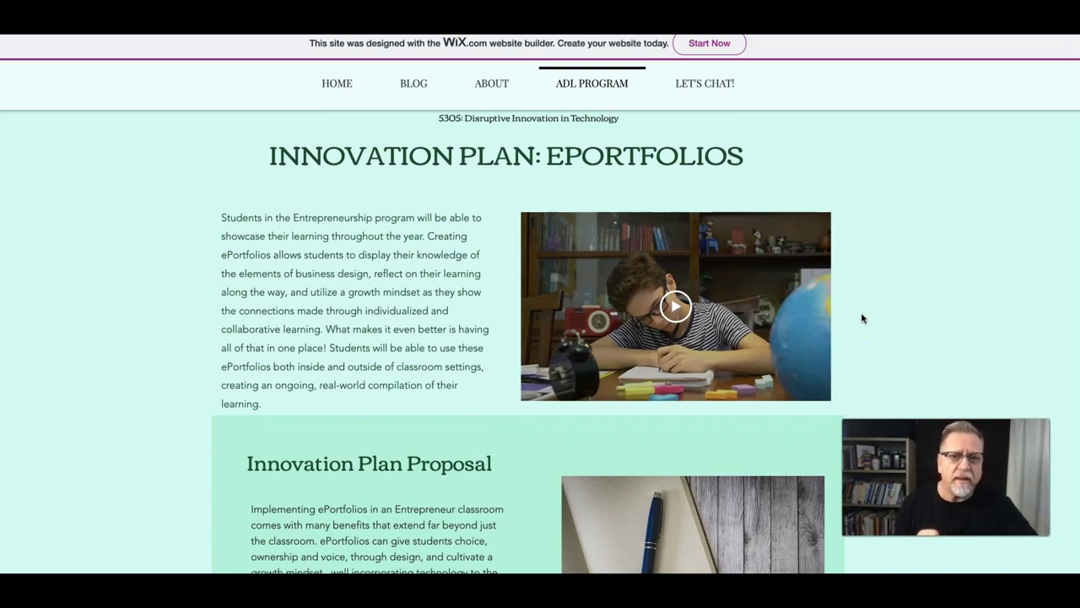
scroll(862, 318, "up", 1)
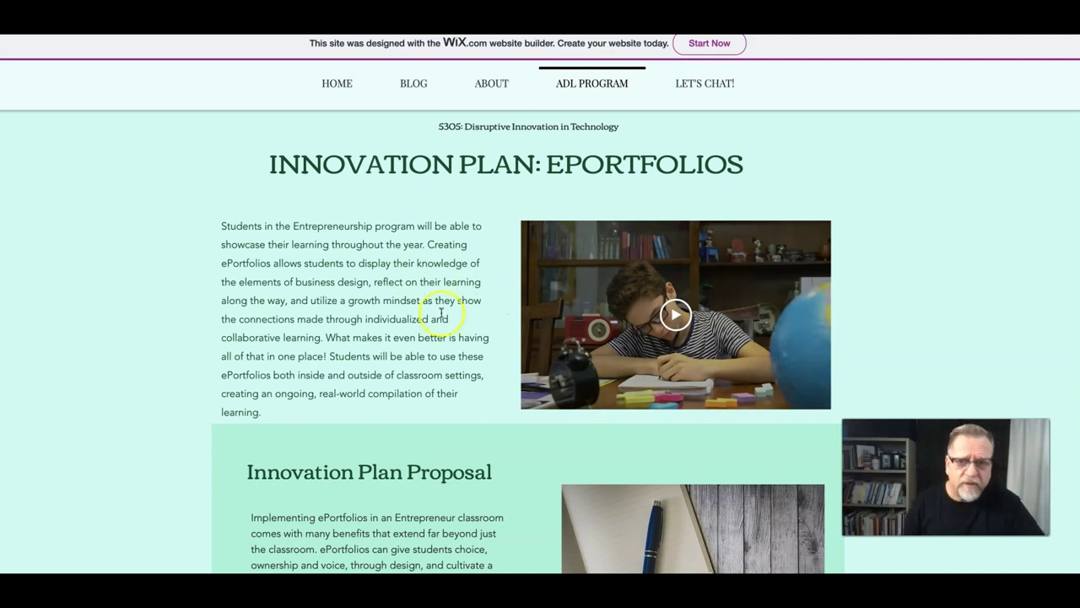
scroll(353, 263, "down", 3)
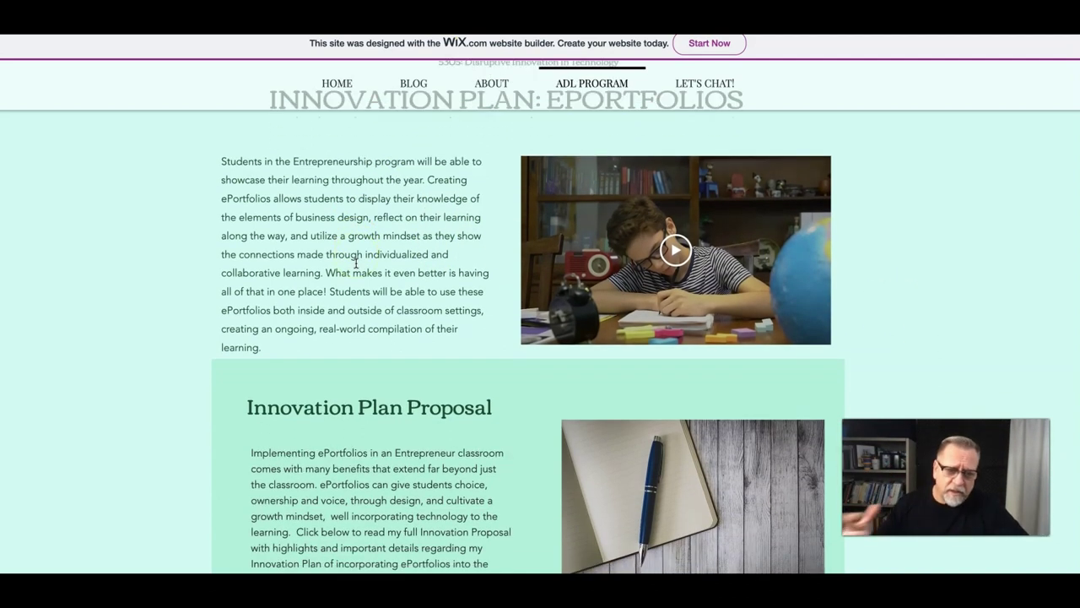
scroll(356, 263, "down", 1)
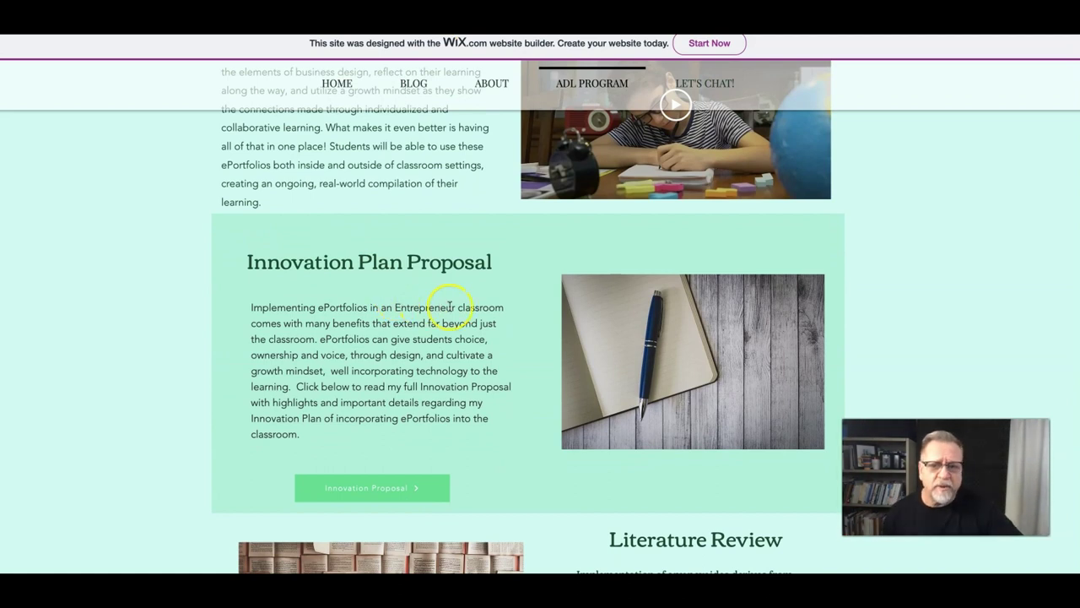
scroll(501, 447, "down", 3)
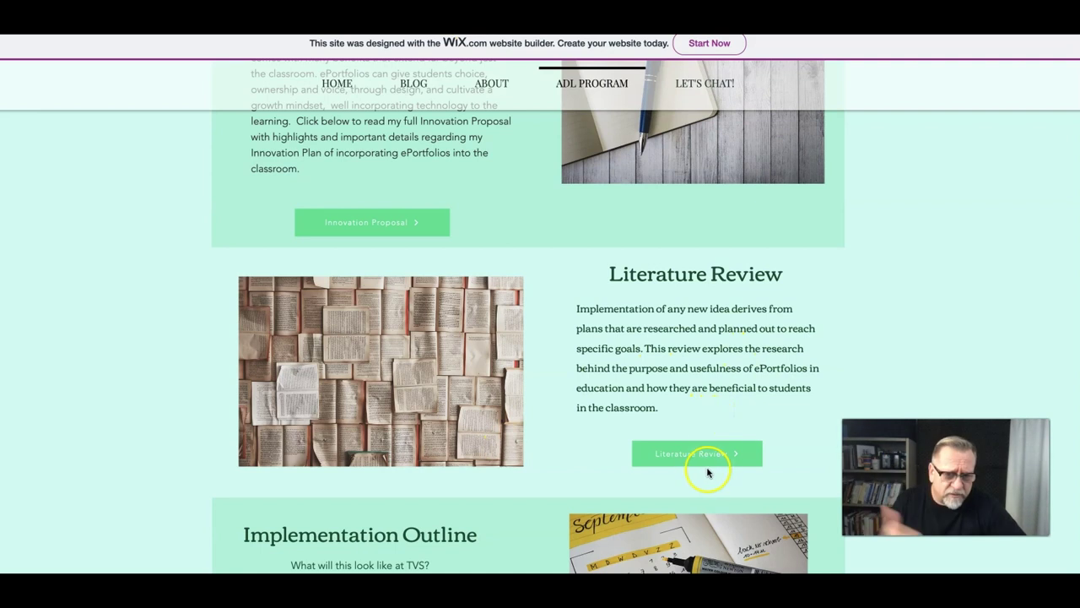
scroll(716, 464, "down", 2)
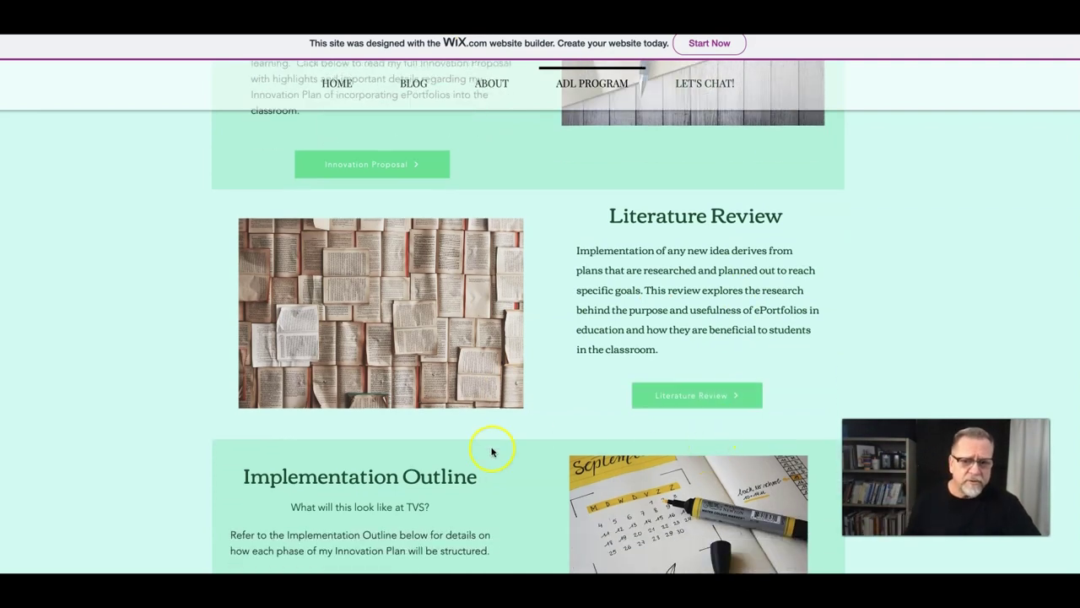
scroll(417, 432, "down", 1)
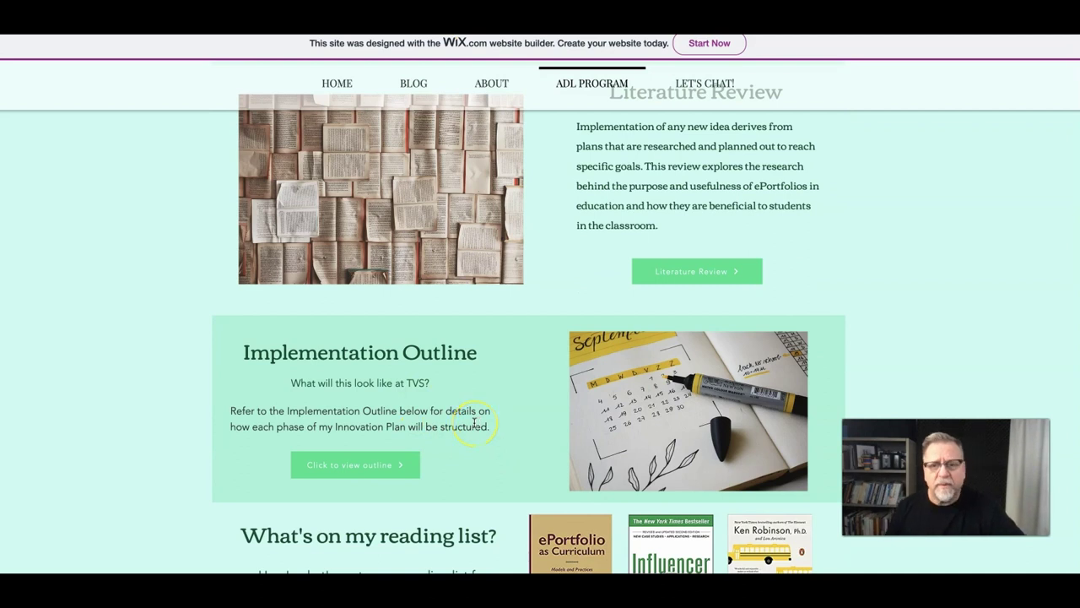
scroll(465, 427, "down", 1)
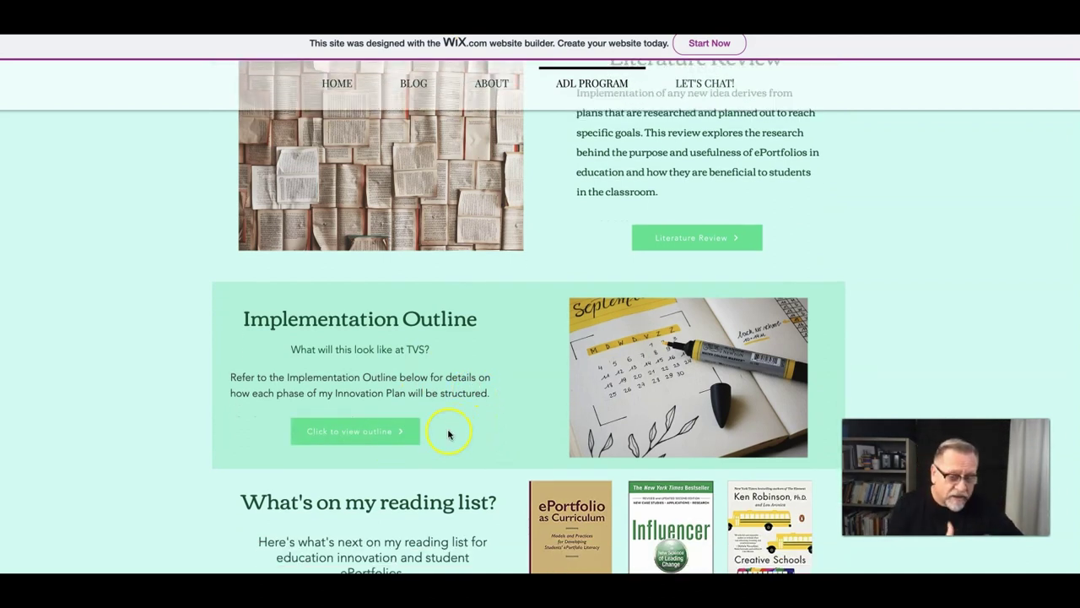
scroll(448, 433, "down", 5)
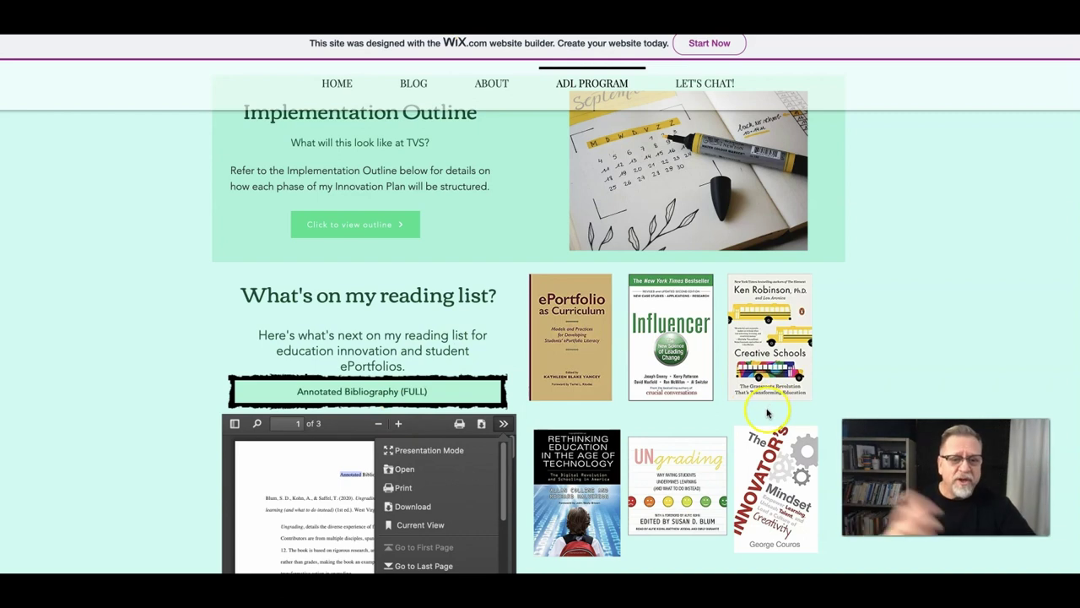
scroll(713, 440, "down", 2)
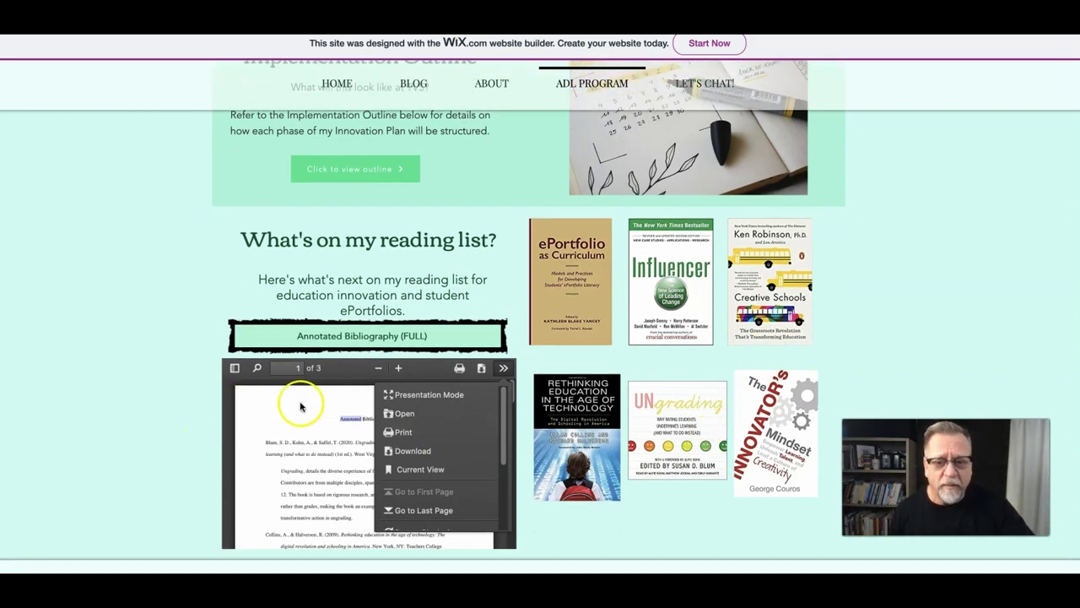
left_click(160, 386)
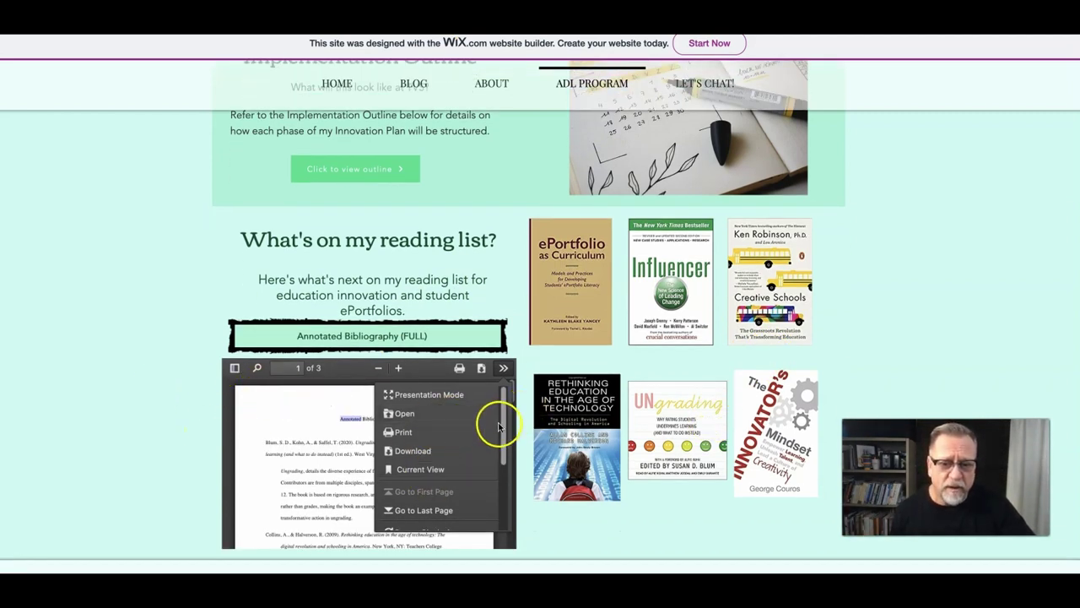
scroll(501, 428, "down", 3)
scroll(501, 432, "up", 3)
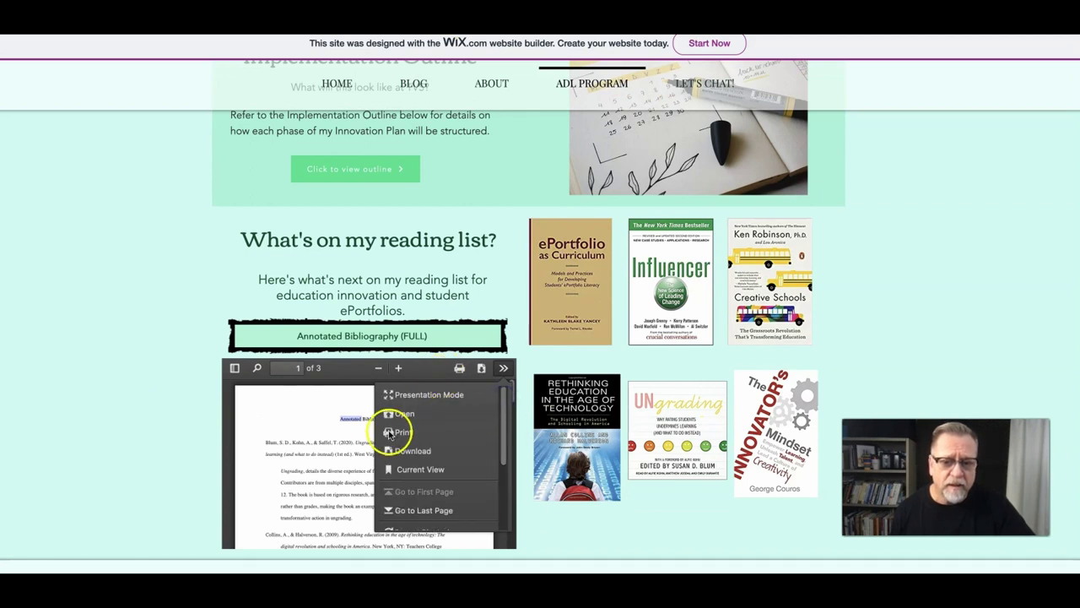
scroll(345, 450, "down", 2)
scroll(487, 425, "down", 1)
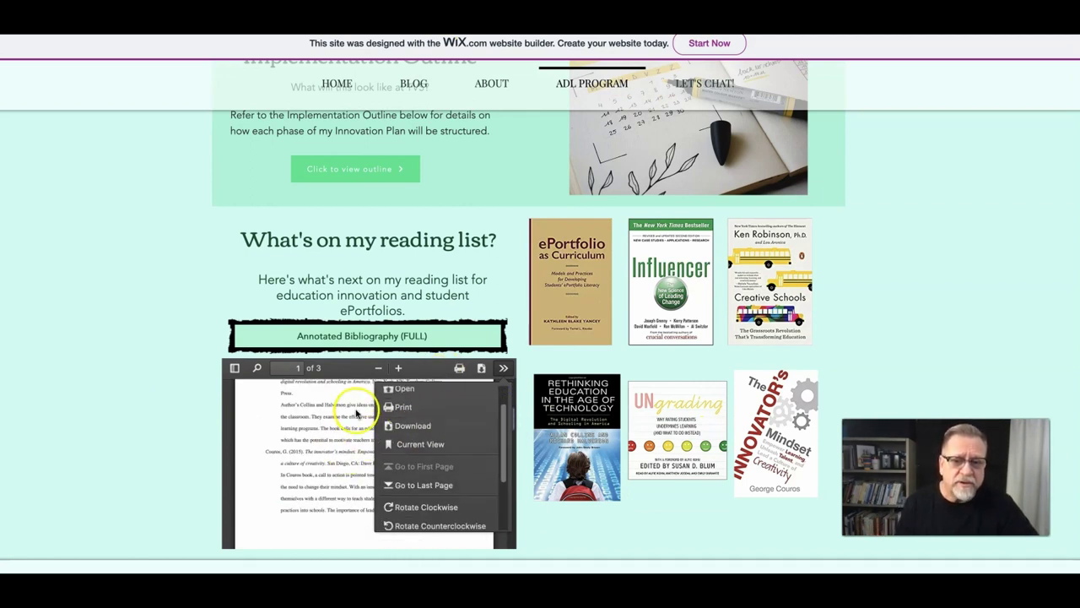
scroll(856, 314, "down", 1)
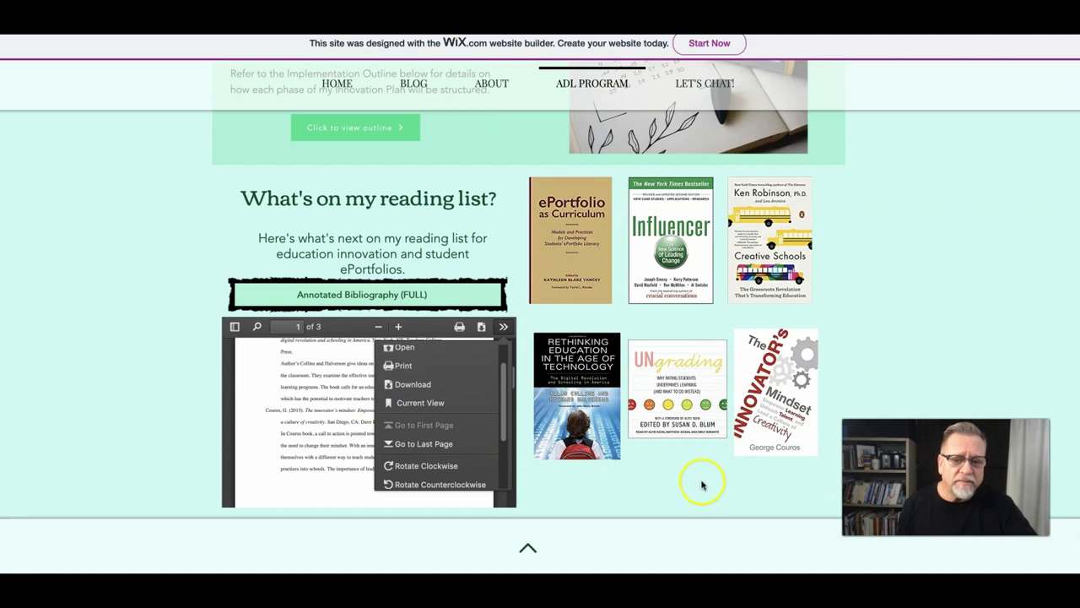
scroll(869, 331, "up", 5)
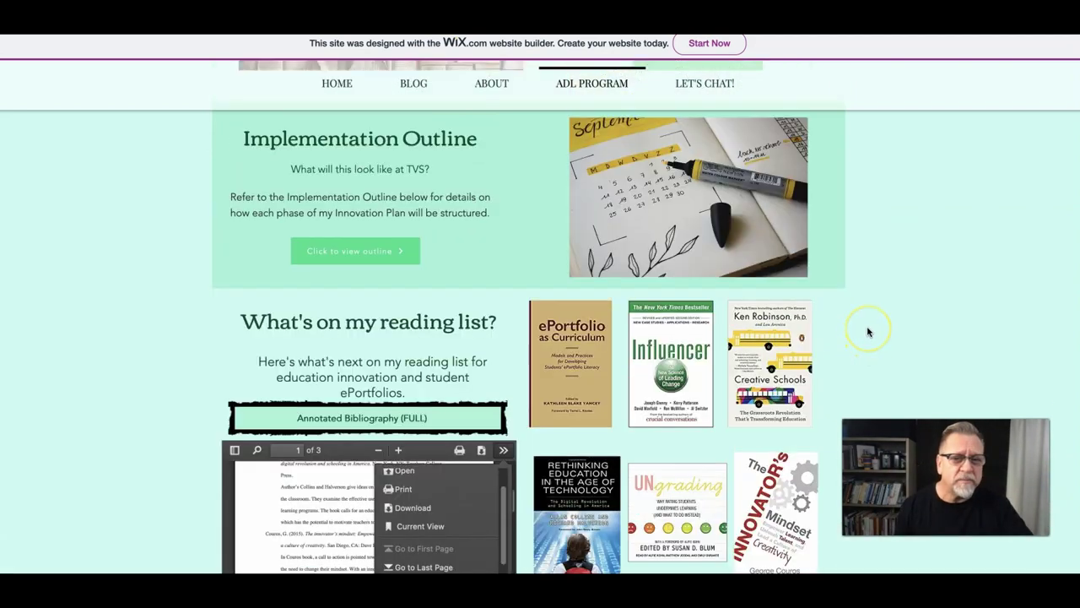
scroll(868, 331, "up", 1)
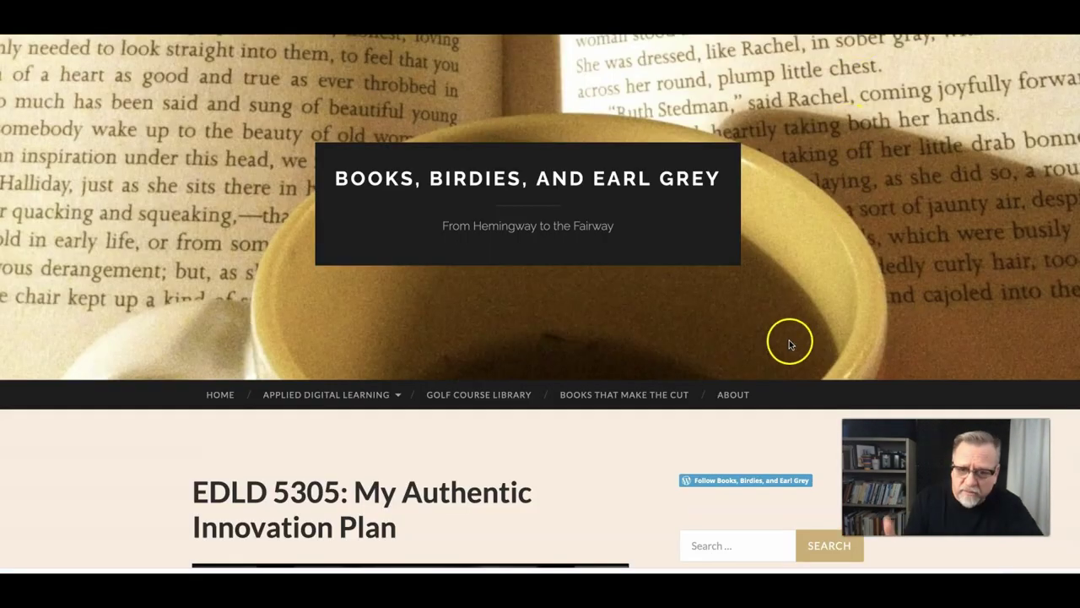
Scroll down the 'EDLD 5305: My Authentic Innovation Plan' post and follow its 'resources and readings' link.
scroll(784, 341, "down", 2)
scroll(596, 371, "down", 2)
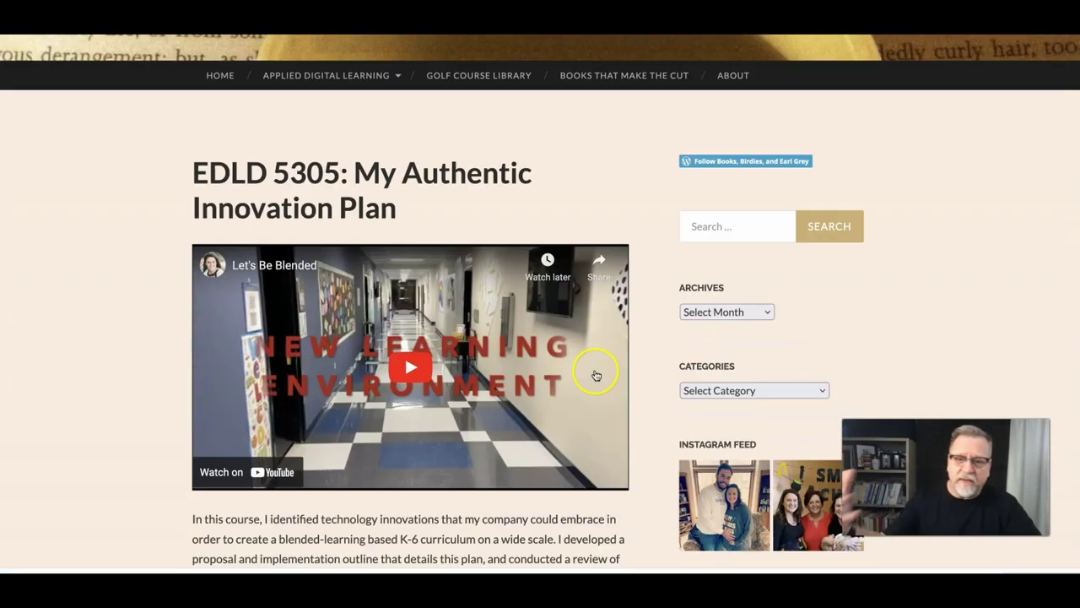
scroll(590, 373, "down", 1)
scroll(589, 372, "down", 12)
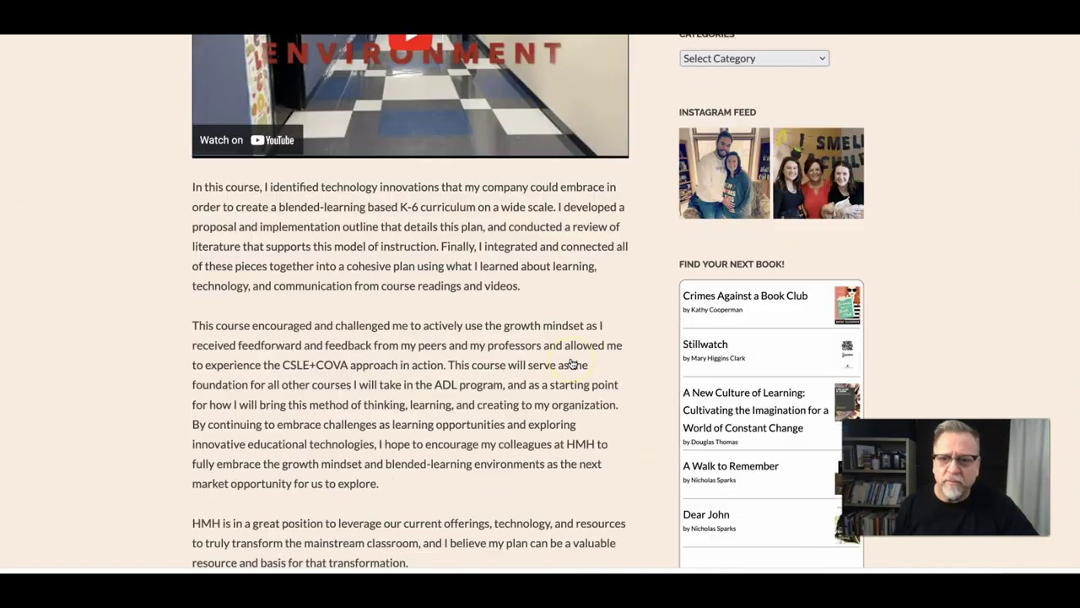
scroll(571, 362, "down", 2)
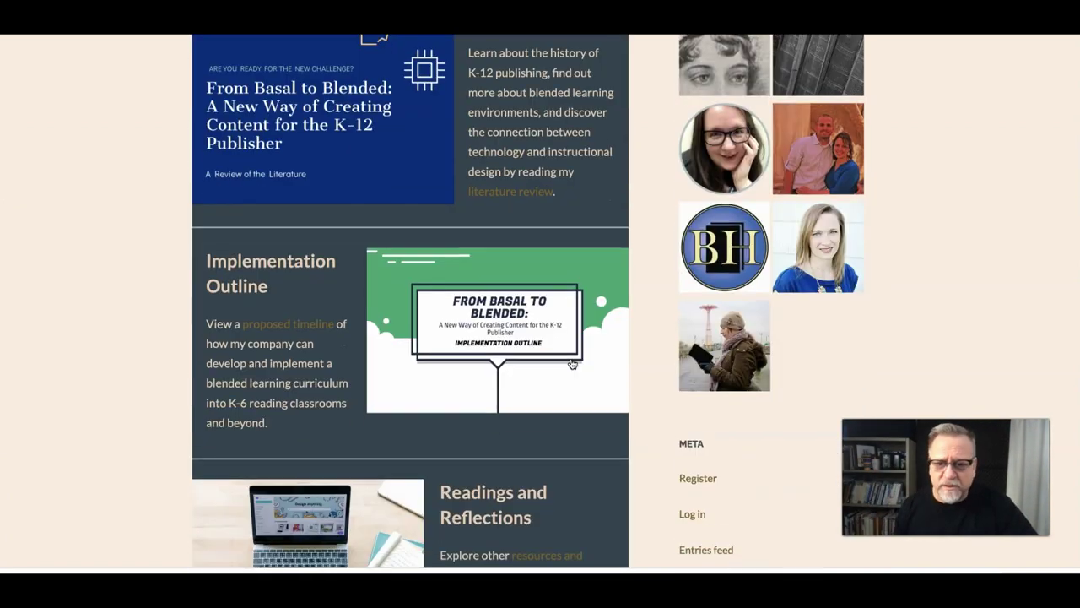
scroll(504, 365, "down", 2)
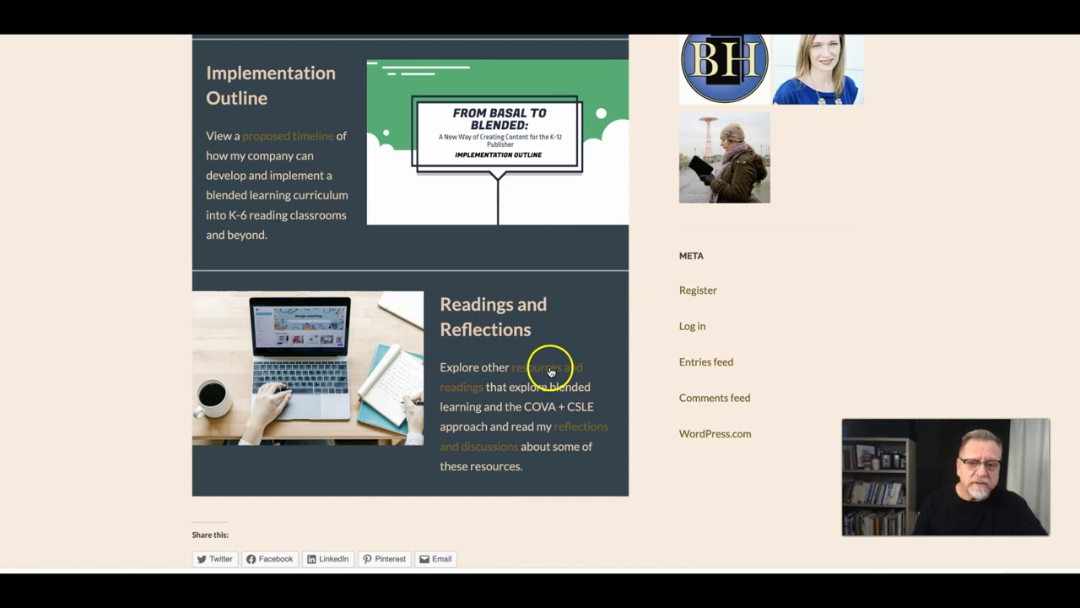
left_click(550, 371)
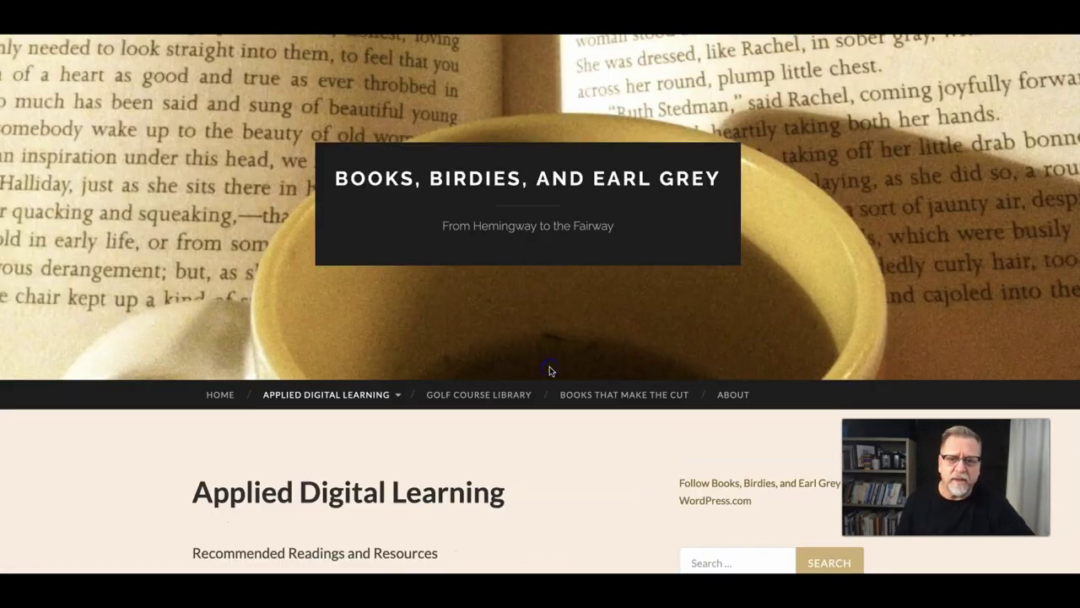
left_click(639, 405)
scroll(640, 408, "down", 3)
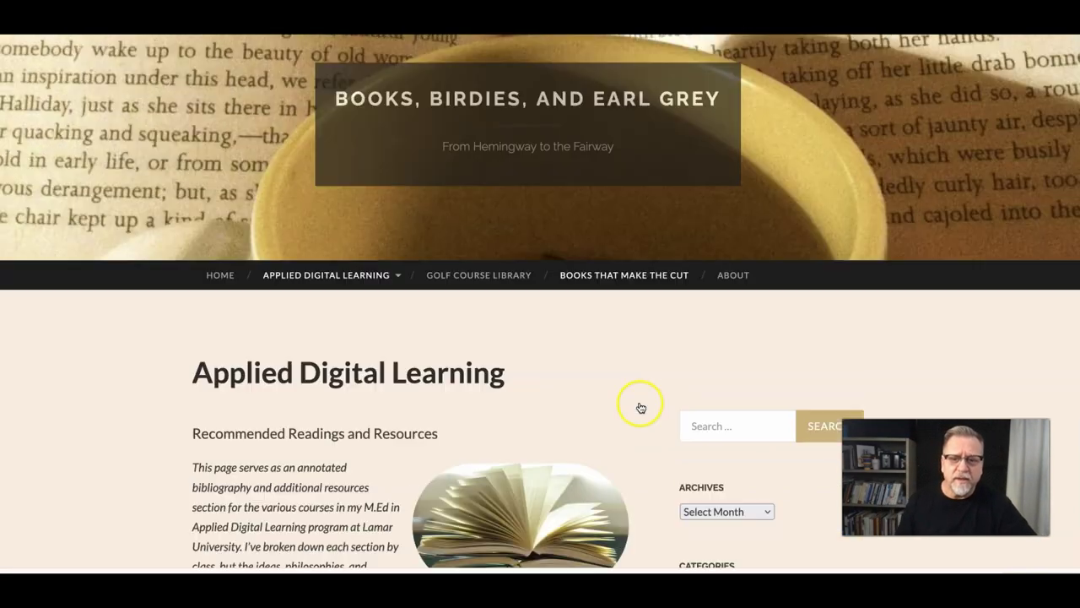
scroll(641, 408, "down", 5)
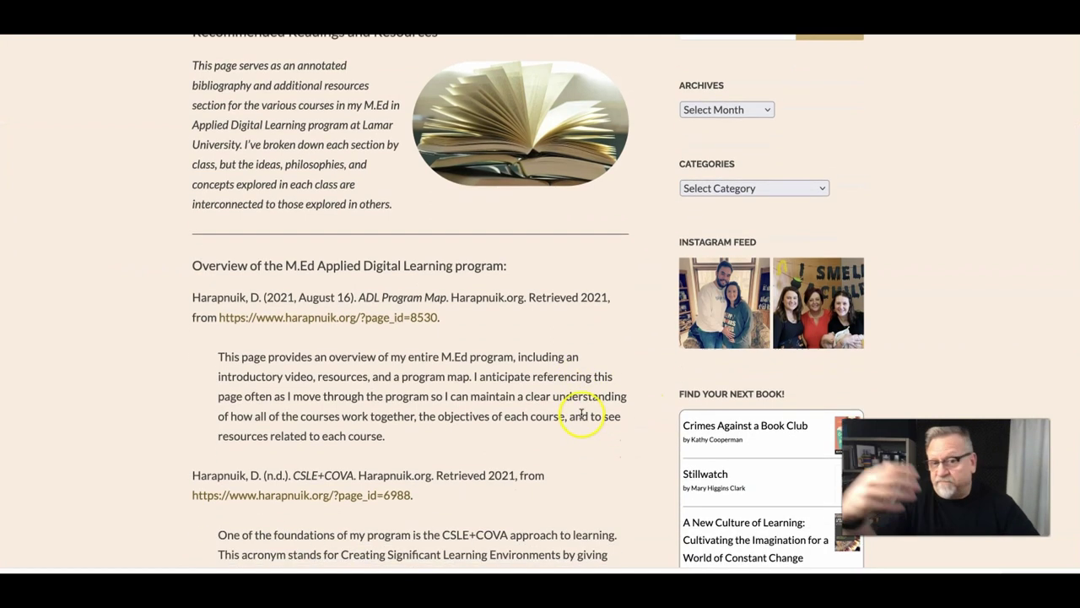
scroll(581, 412, "down", 1)
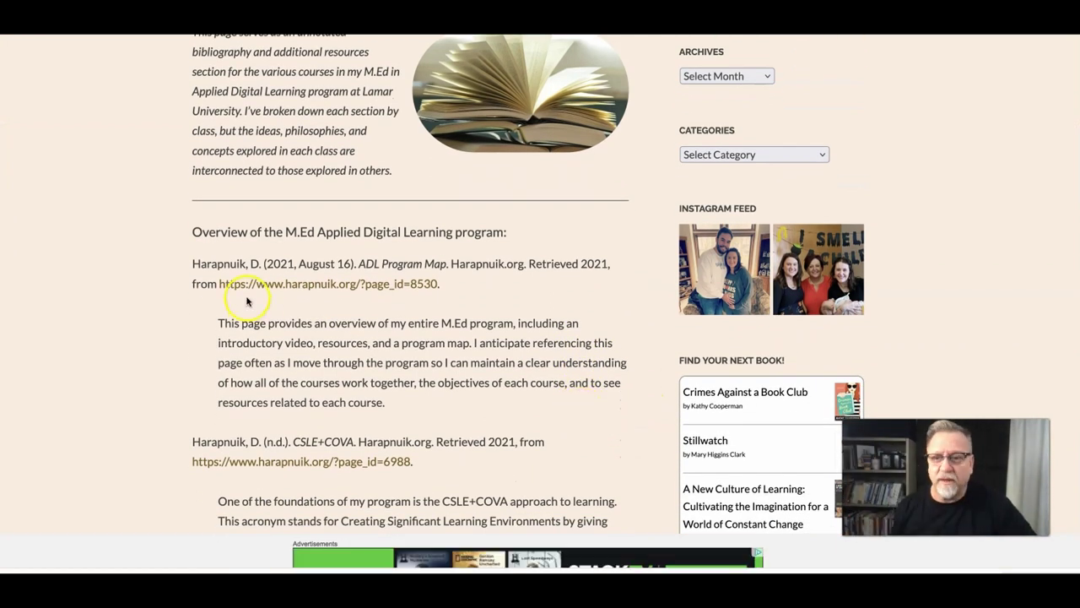
left_click_drag(193, 261, 474, 283)
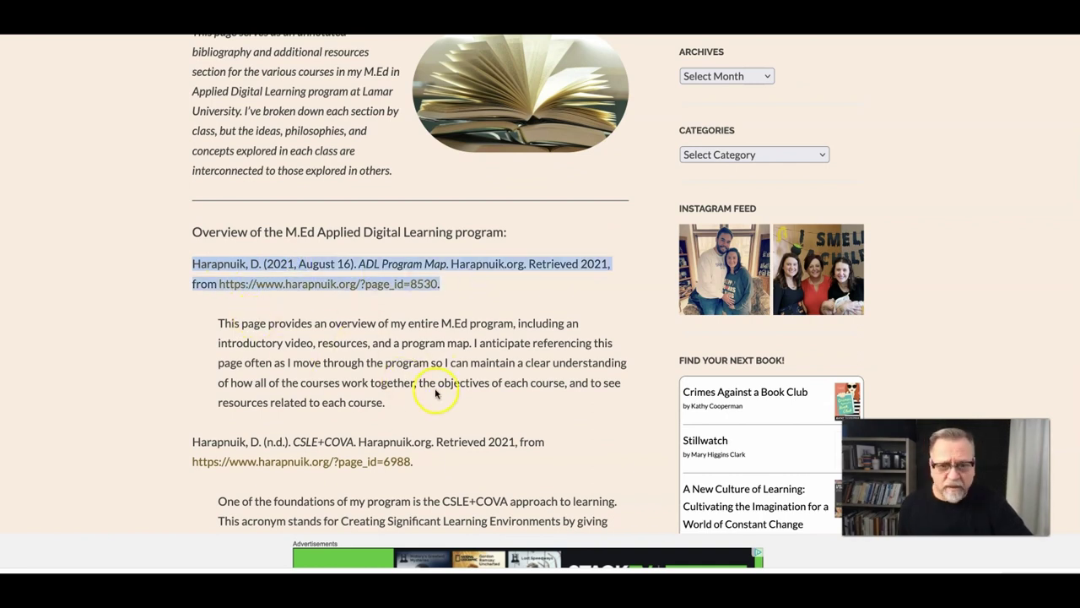
scroll(422, 383, "down", 1)
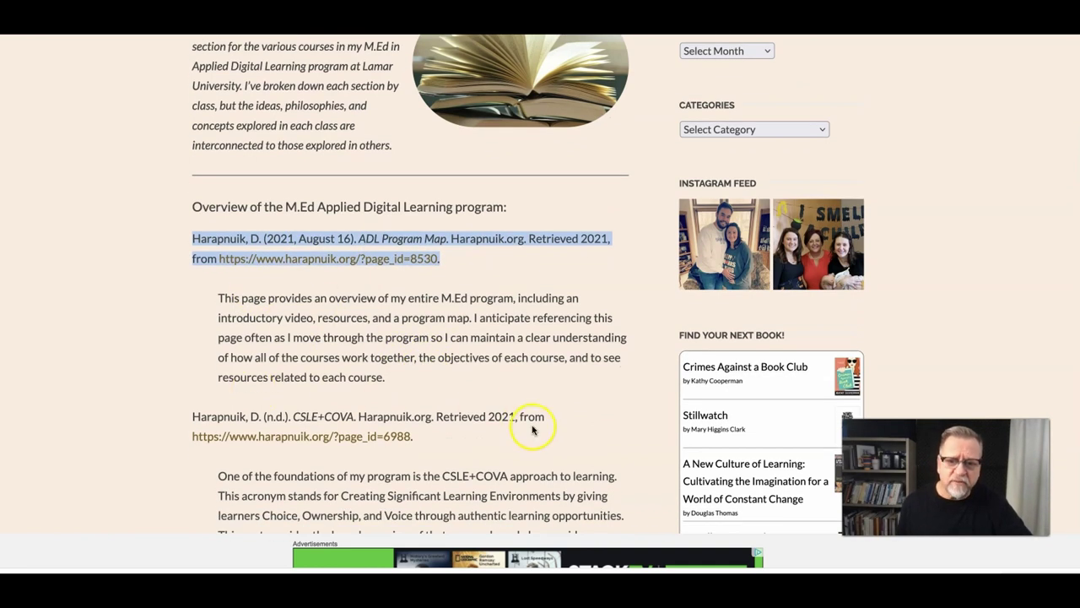
scroll(535, 427, "down", 2)
scroll(522, 376, "down", 3)
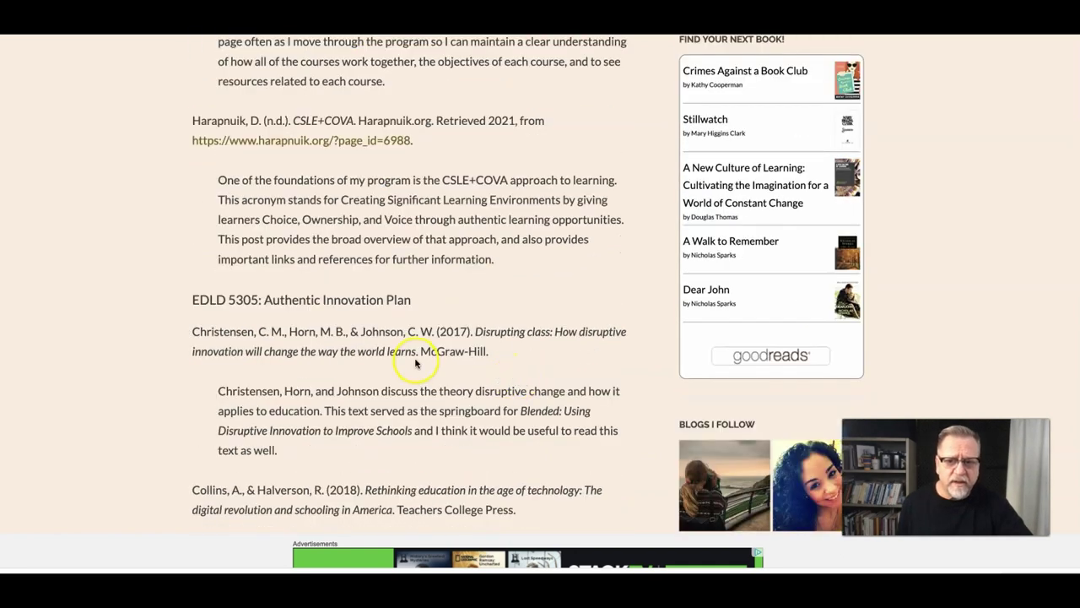
scroll(386, 362, "down", 1)
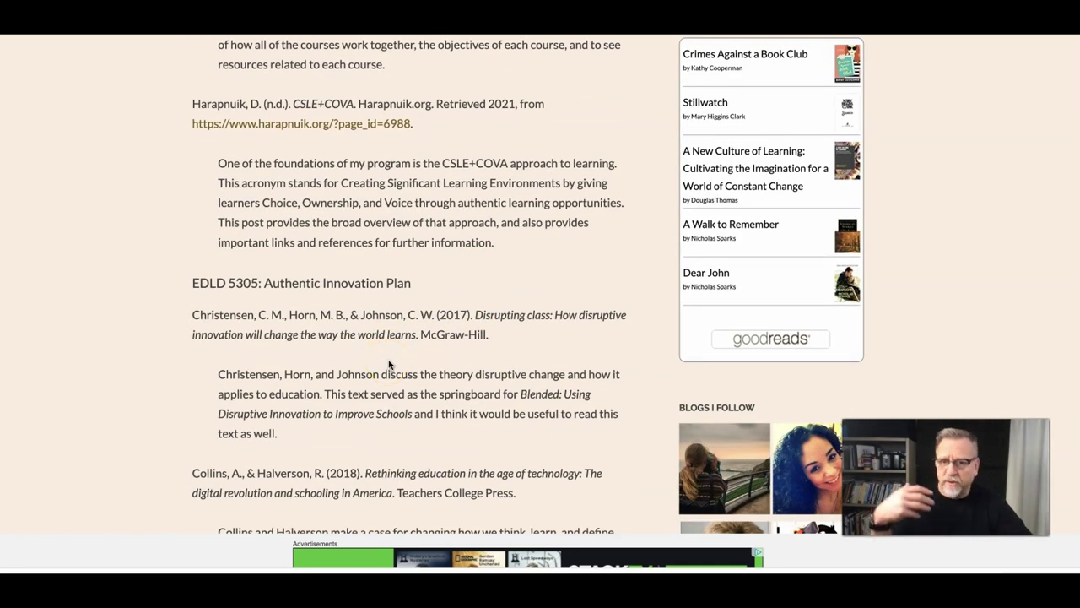
scroll(390, 361, "down", 4)
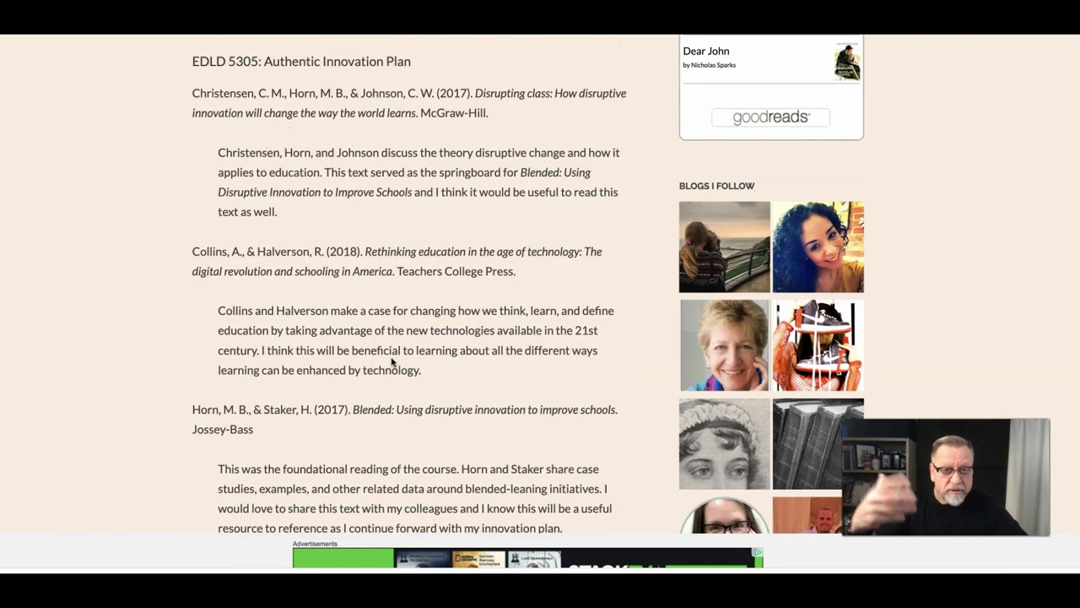
scroll(390, 361, "down", 5)
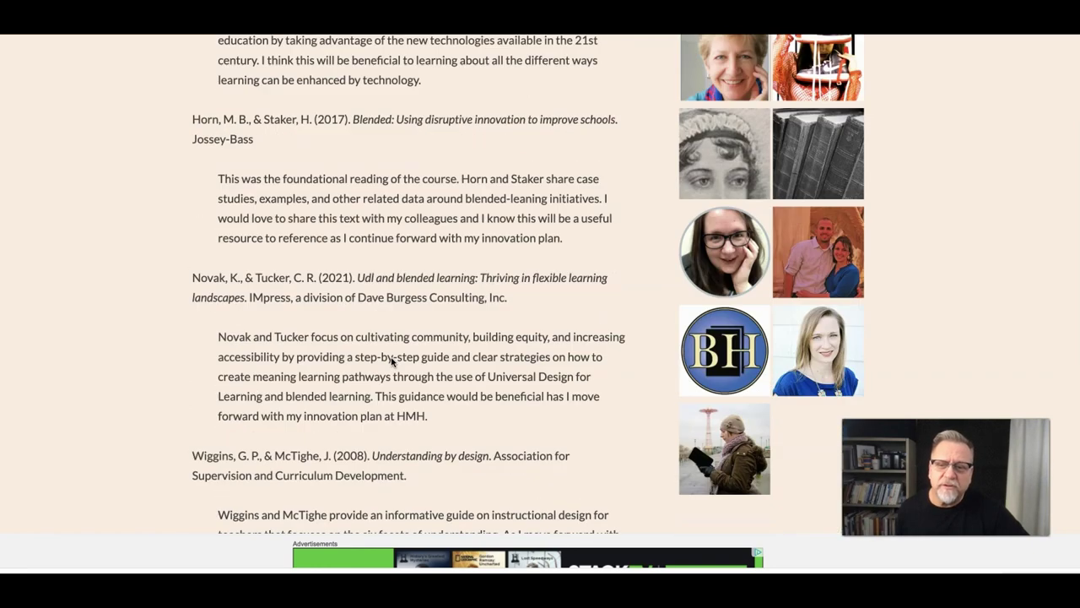
scroll(391, 361, "down", 4)
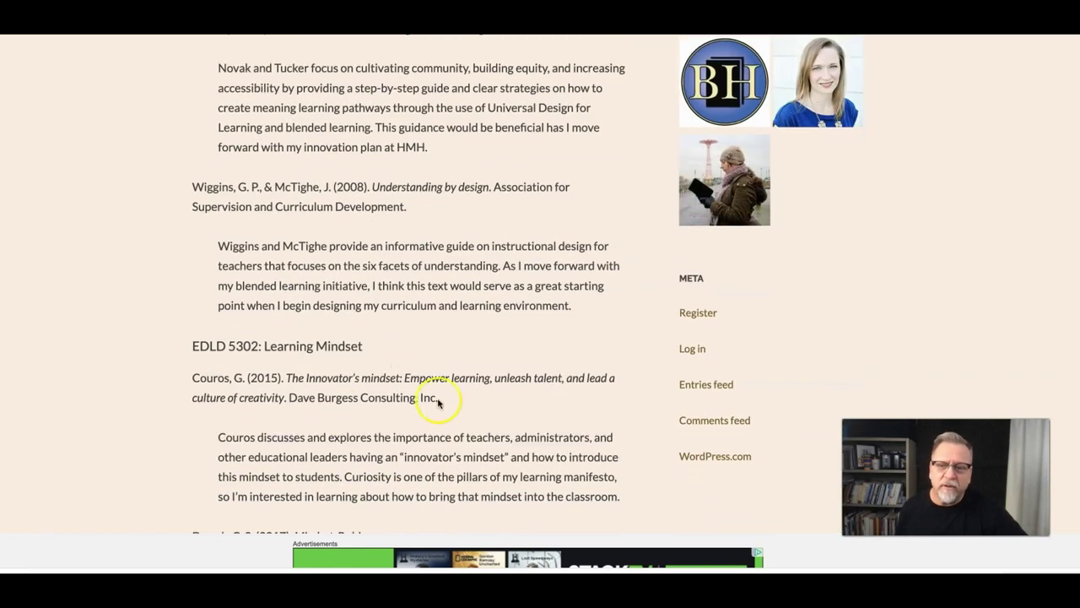
scroll(401, 405, "down", 6)
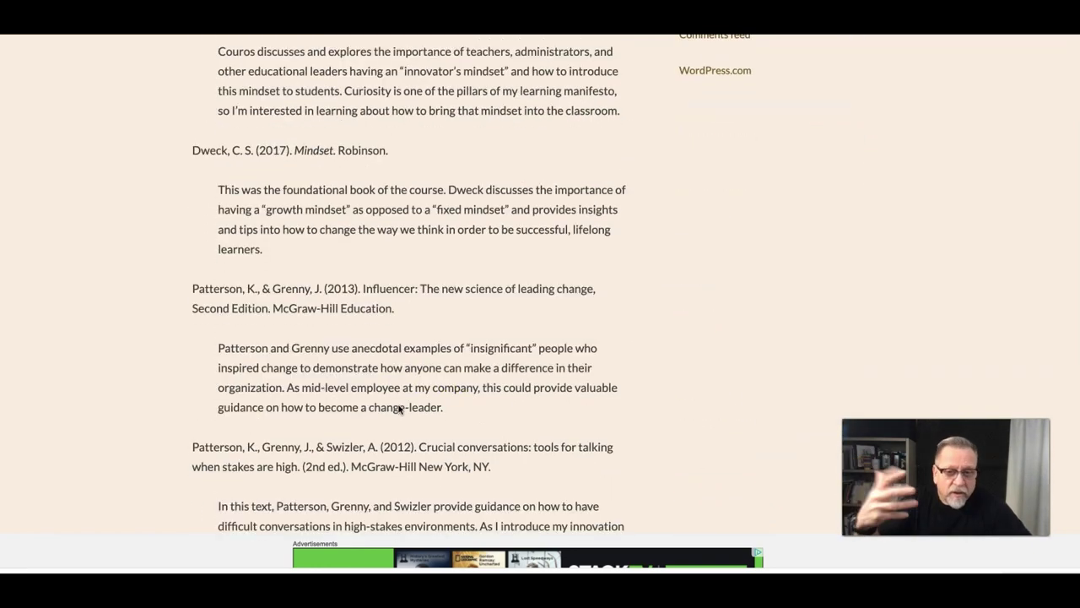
scroll(400, 409, "down", 5)
scroll(398, 409, "up", 15)
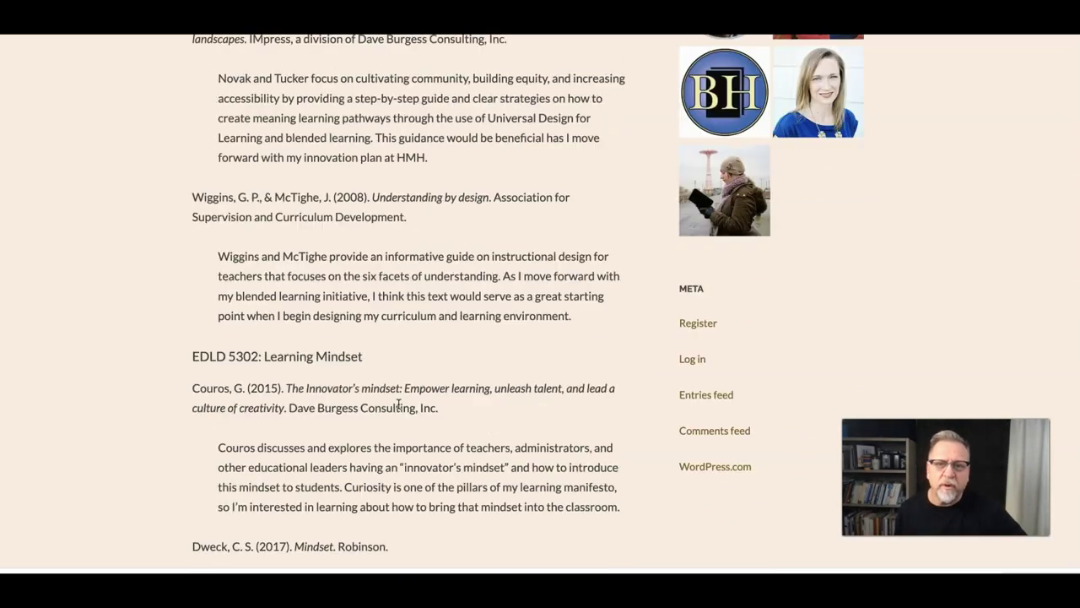
scroll(397, 404, "up", 8)
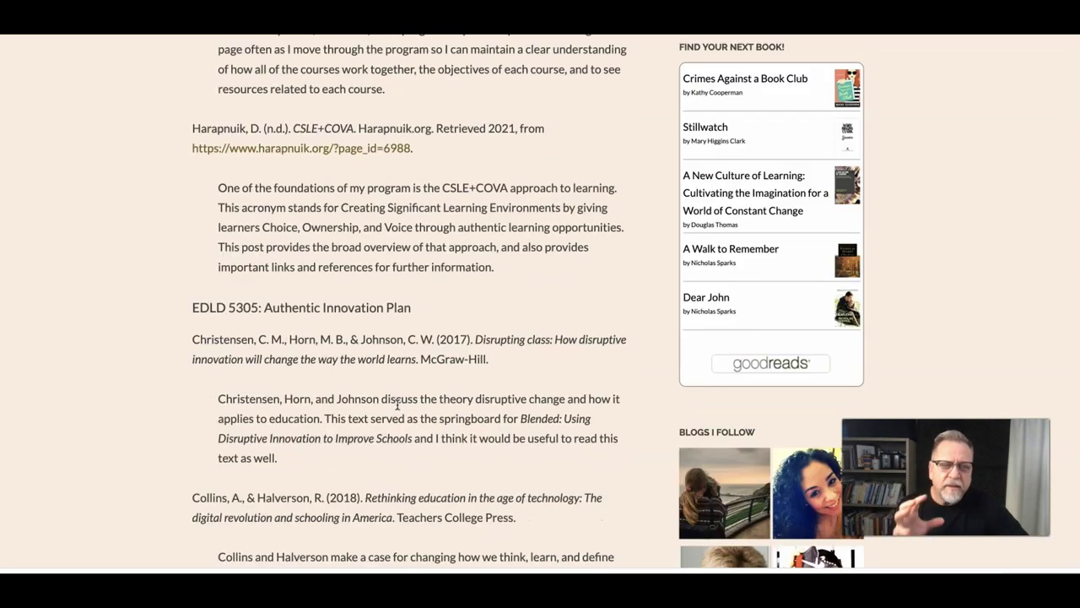
scroll(397, 404, "up", 1)
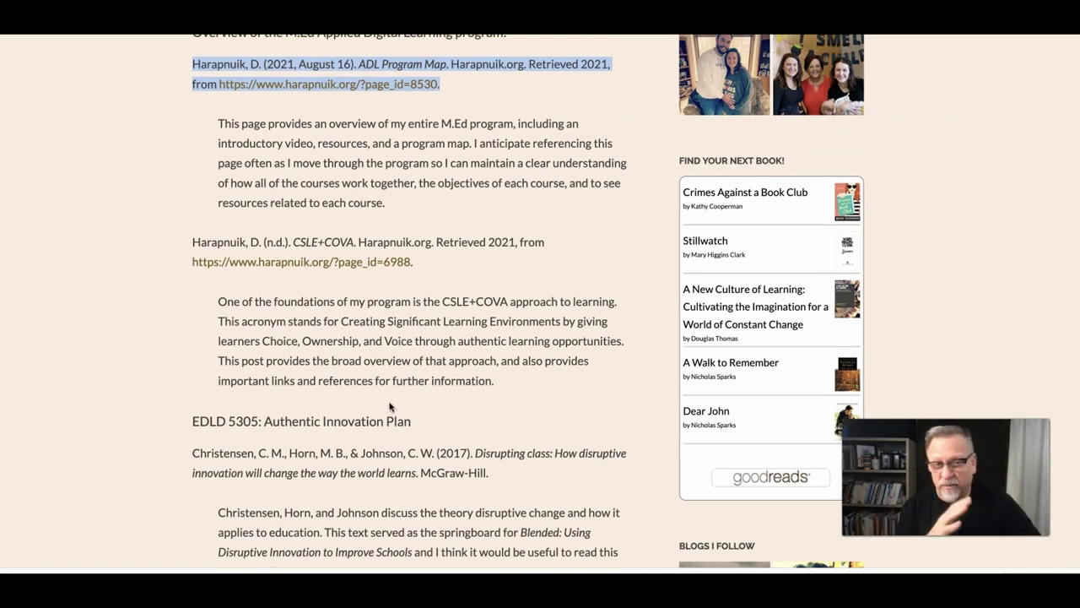
scroll(414, 395, "up", 3)
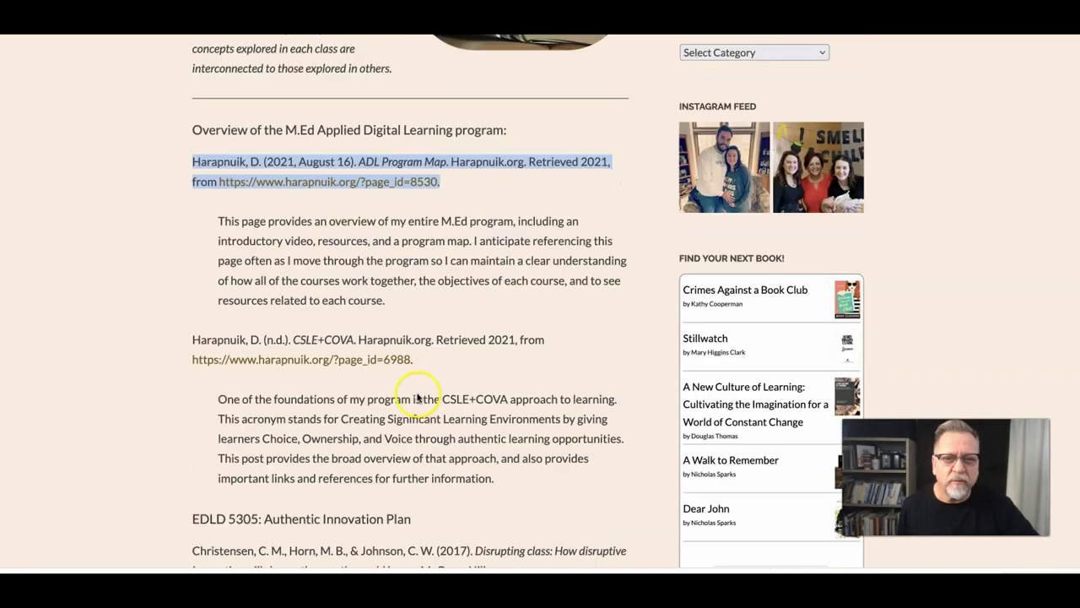
scroll(417, 397, "down", 5)
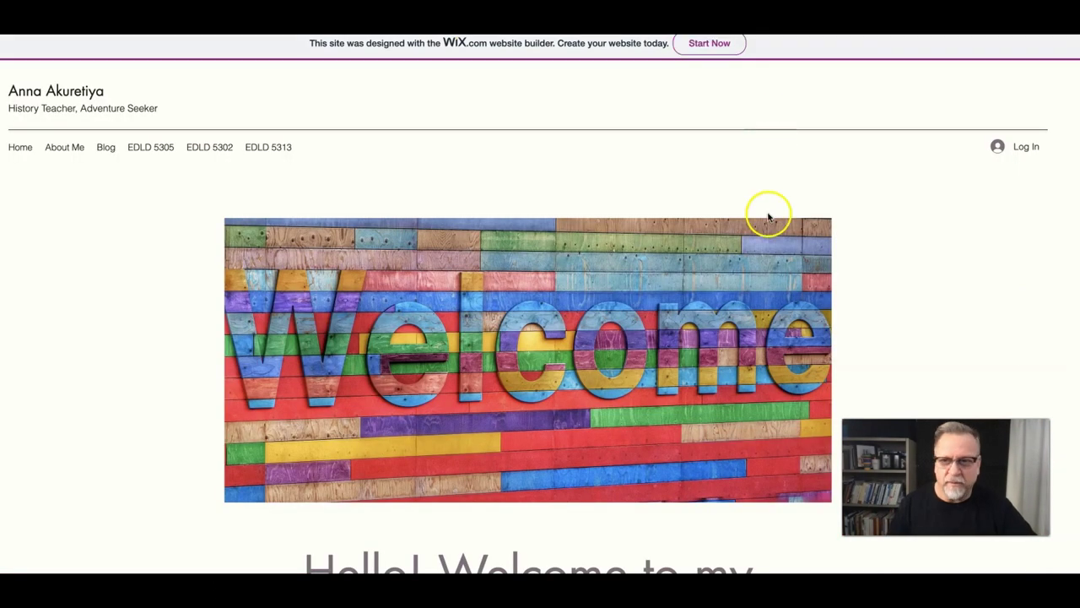
Scroll to Continued Learning and use 'Click here to see what I'm reading!' to open the Annotated Bibliography doc.
scroll(767, 211, "down", 3)
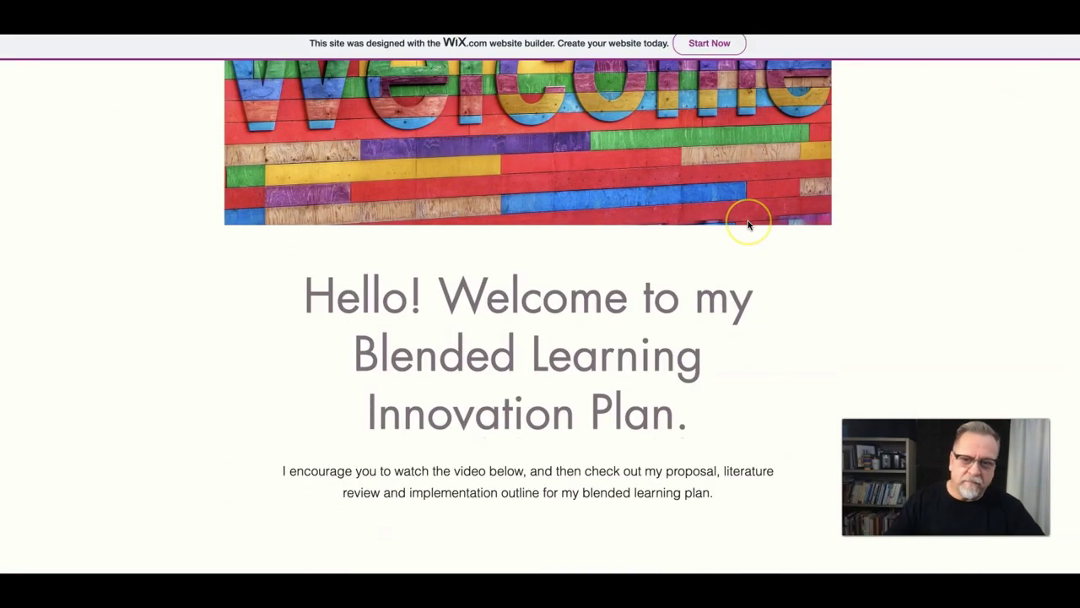
scroll(748, 224, "down", 6)
scroll(748, 224, "down", 5)
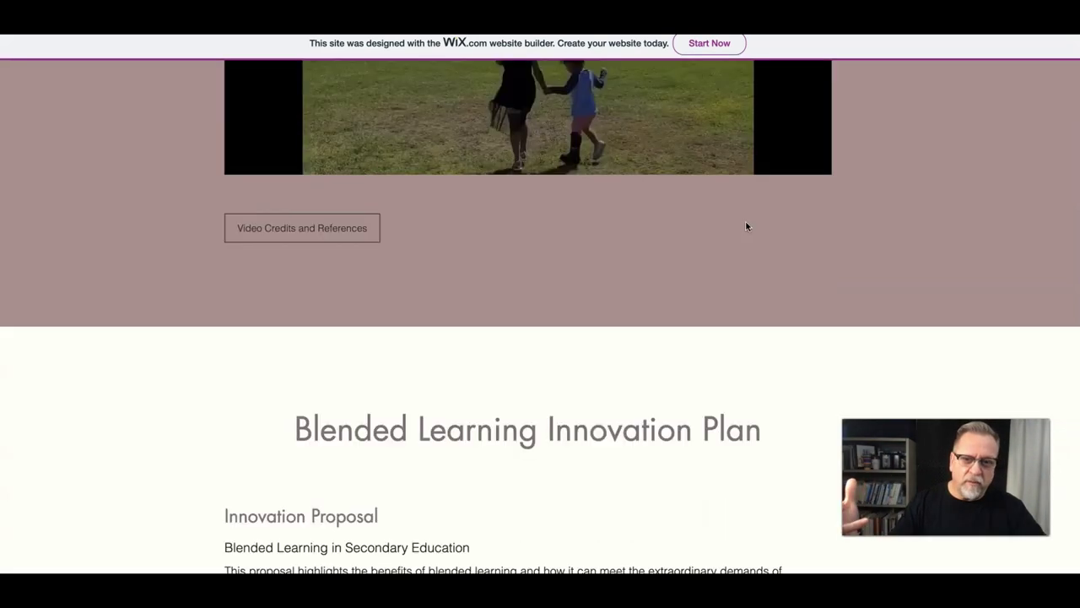
scroll(701, 253, "down", 2)
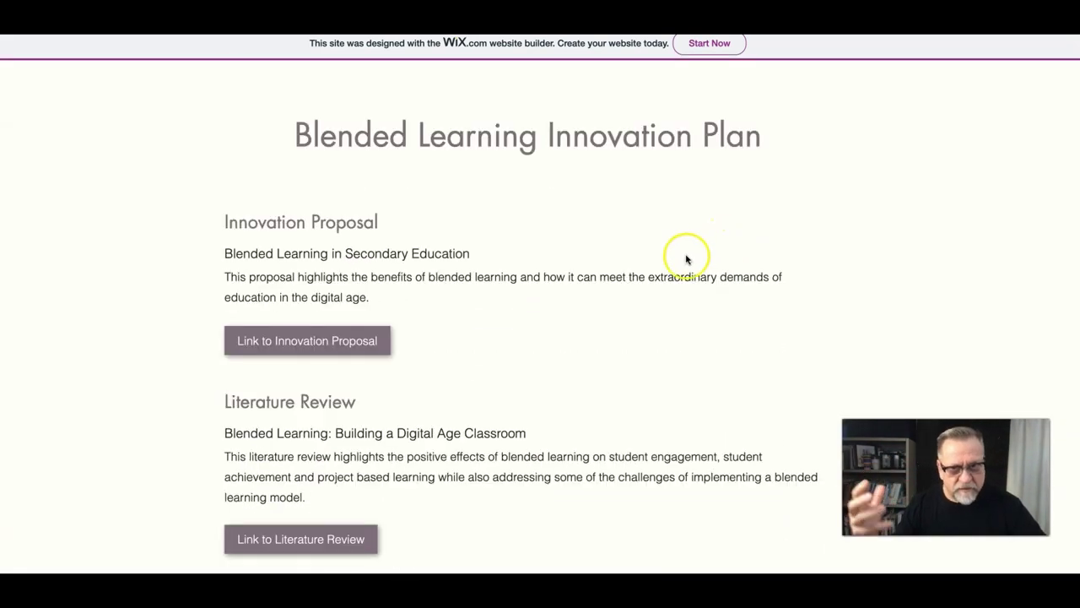
scroll(668, 300, "down", 1)
scroll(668, 300, "down", 4)
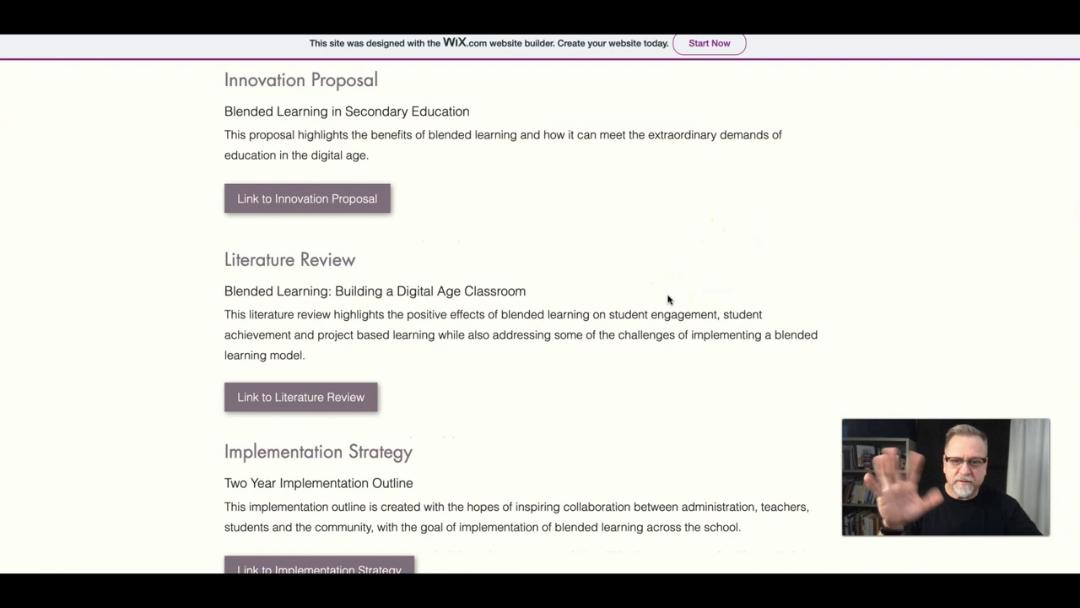
scroll(667, 299, "down", 3)
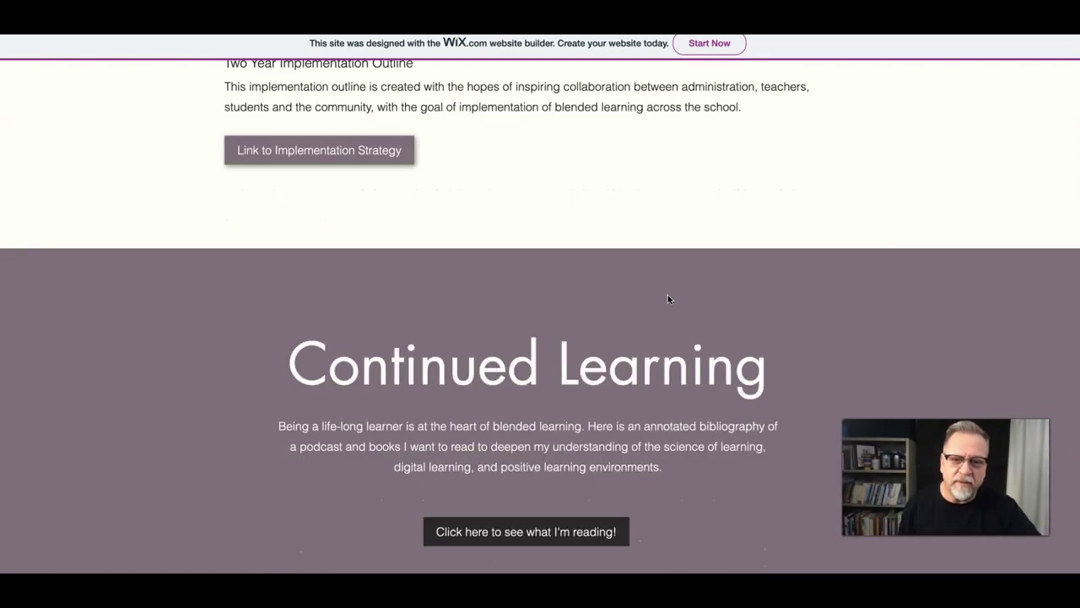
left_click(522, 432)
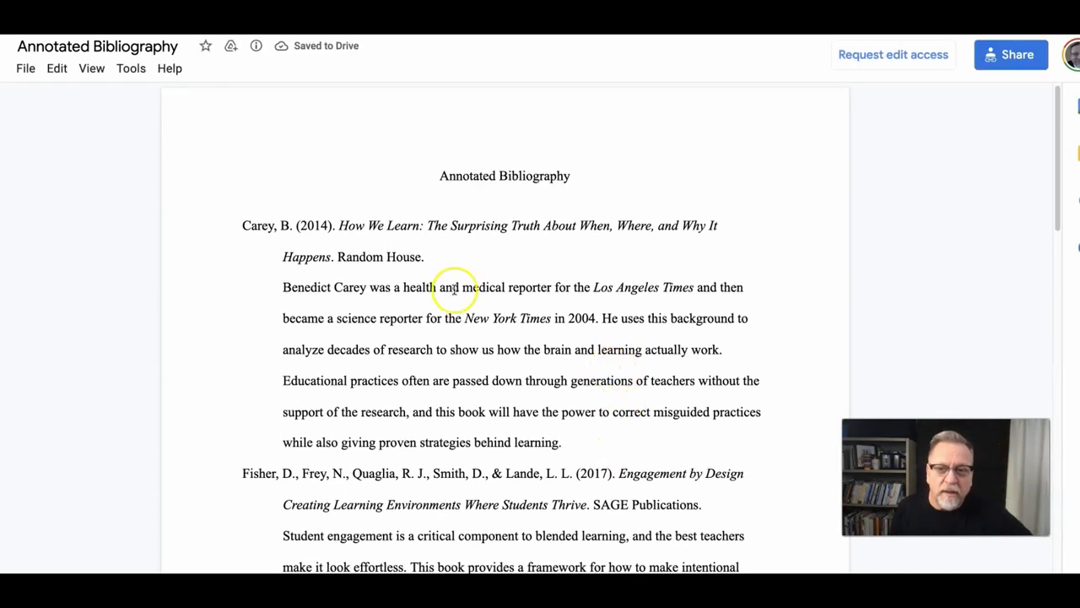
left_click_drag(248, 227, 453, 240)
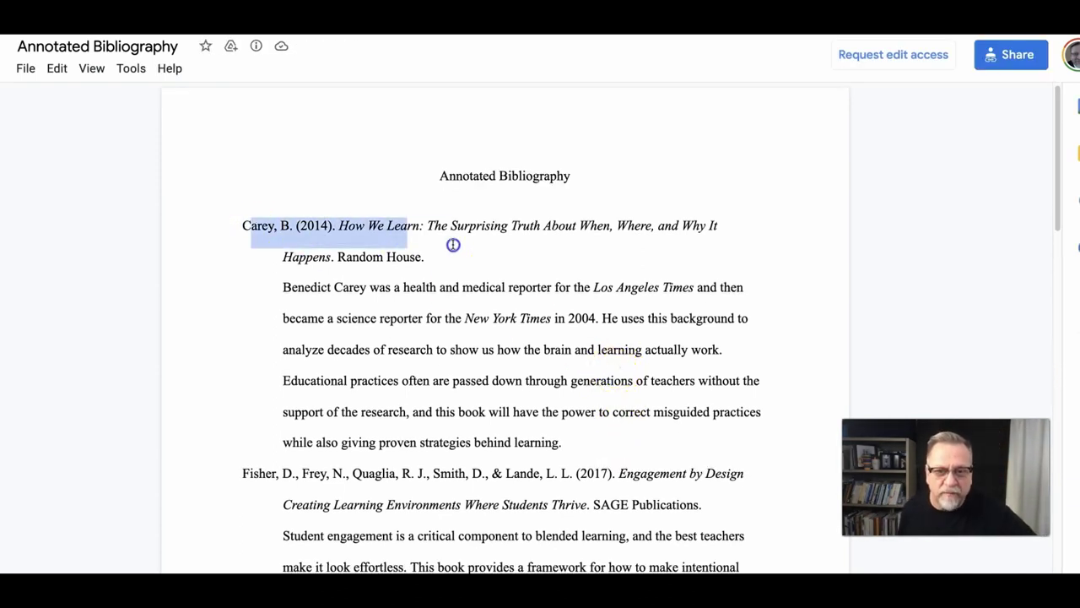
scroll(369, 402, "down", 3)
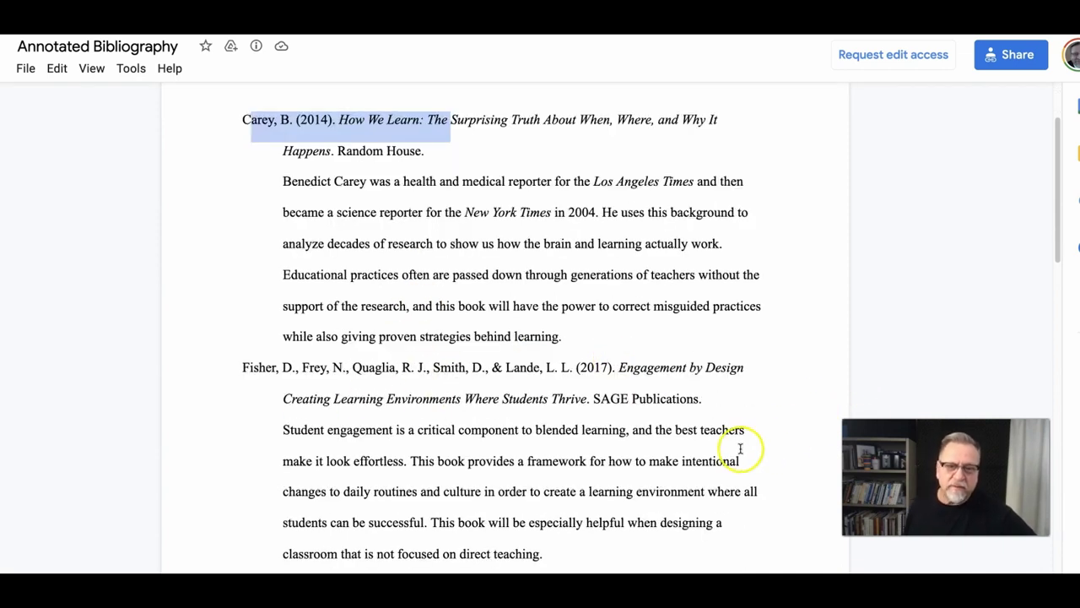
scroll(633, 442, "down", 5)
scroll(637, 438, "down", 3)
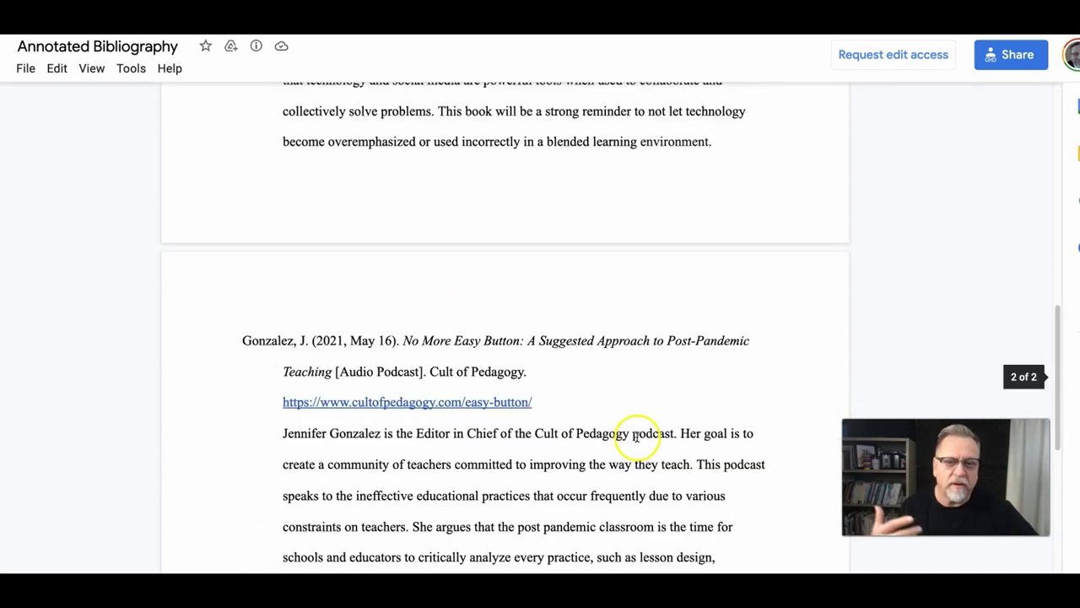
scroll(639, 422, "down", 1)
scroll(641, 437, "down", 2)
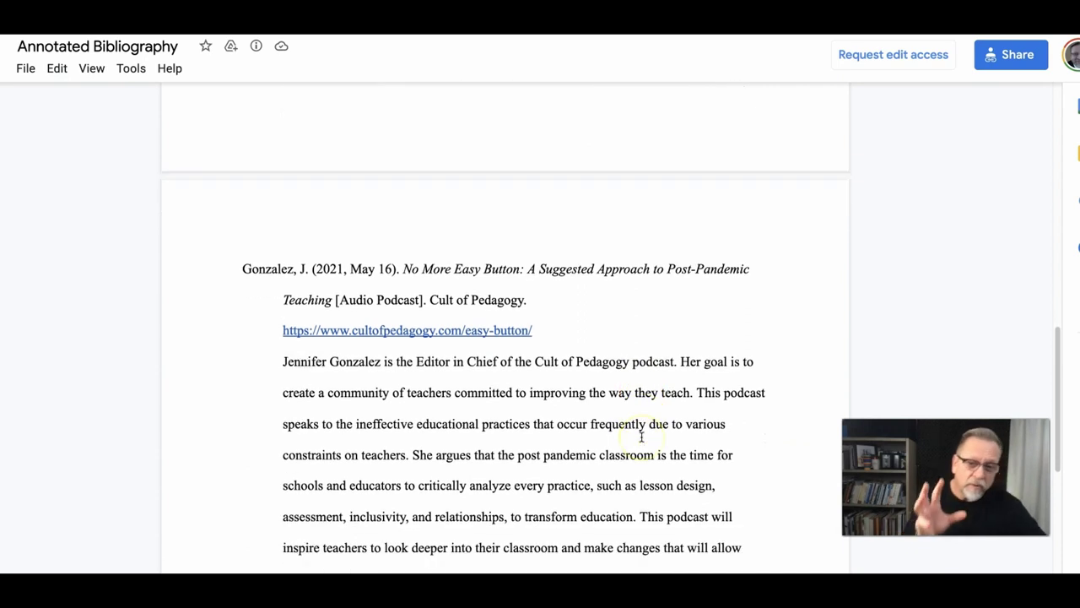
scroll(631, 440, "down", 1)
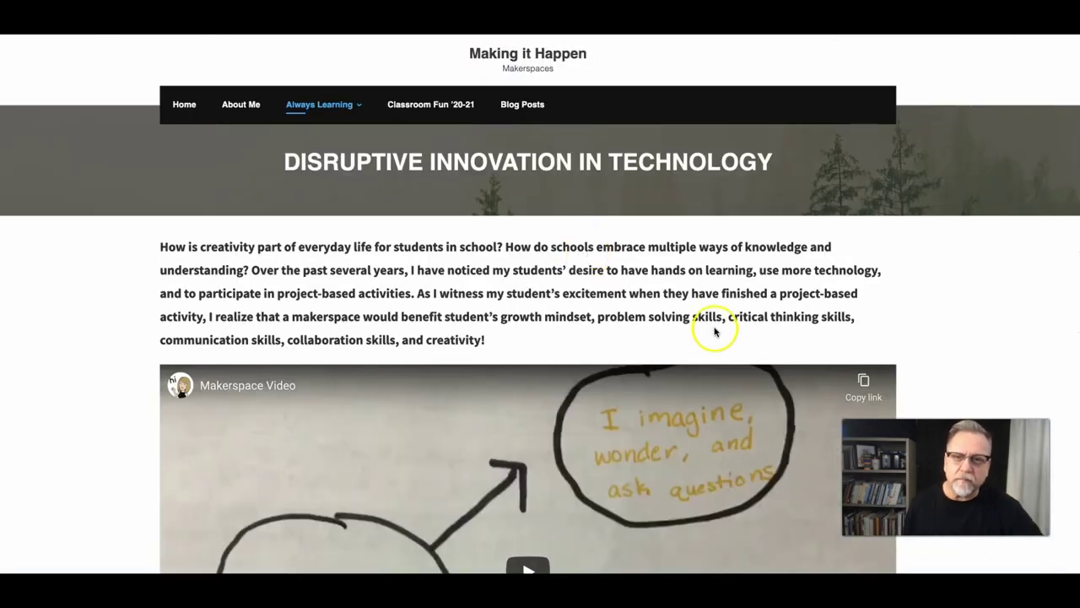
scroll(714, 304, "down", 6)
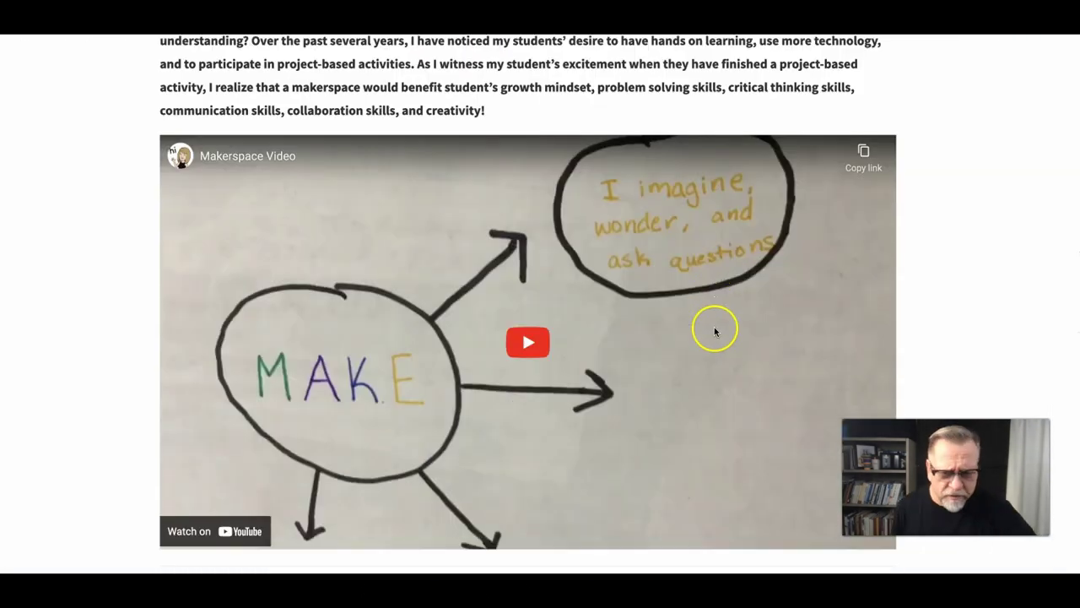